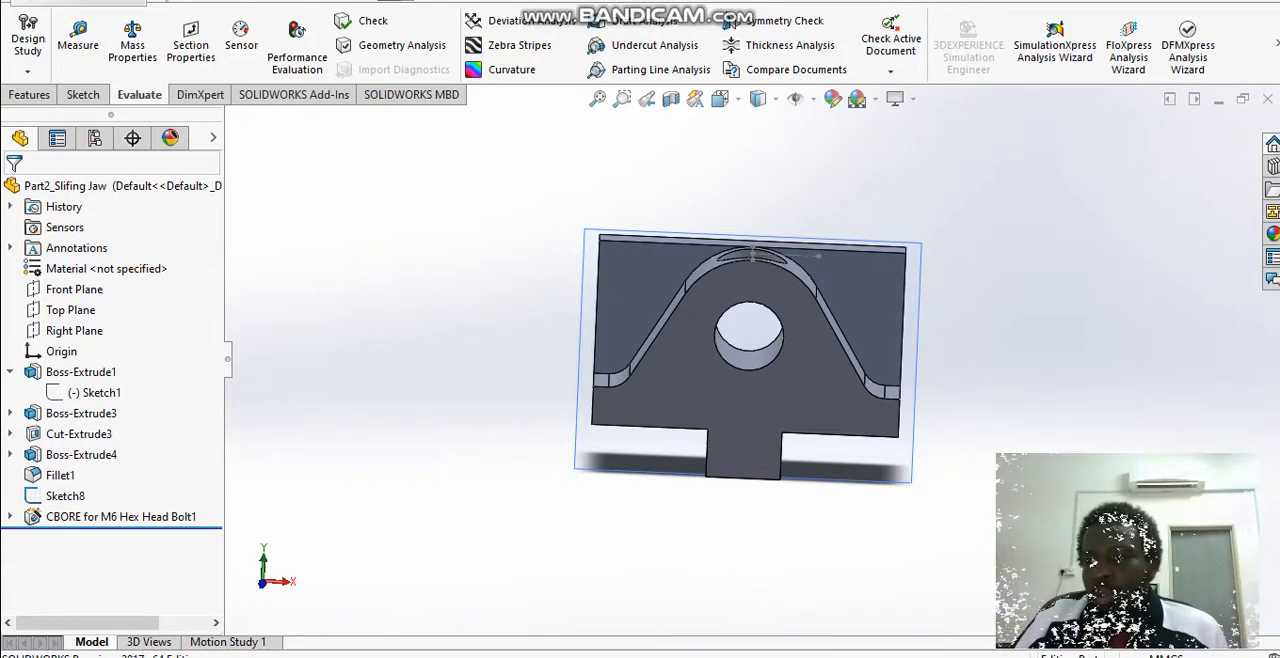
Step: Open Sketch1 of Boss-Extrude1 for editing, examine the dimensioned jaw profile, and exit the sketch
left_click(80, 371)
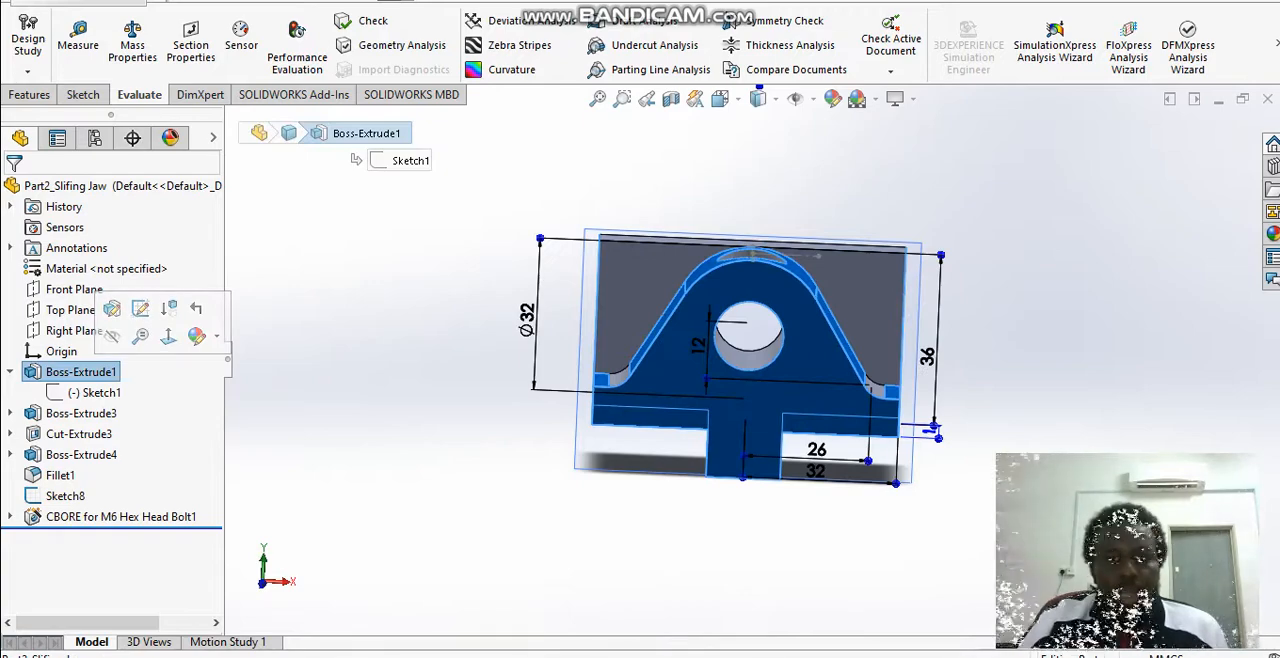
right_click(95, 392)
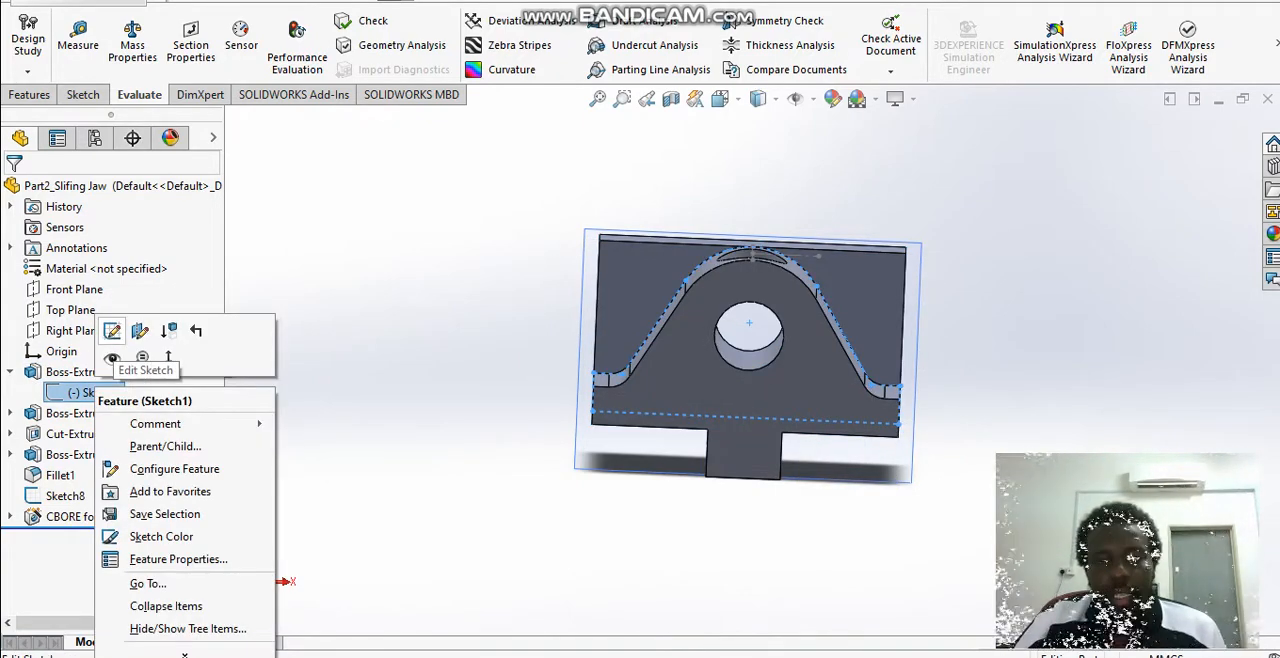
left_click(112, 331)
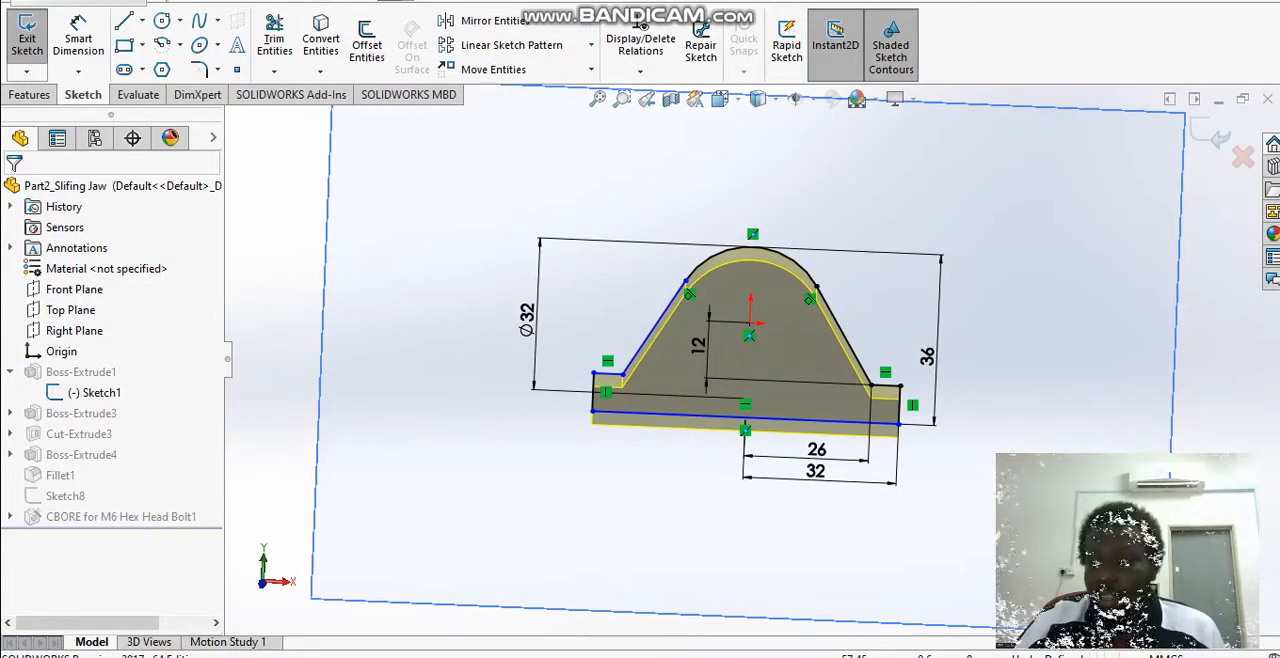
mouse_move(475, 340)
middle_mouse_down()
mouse_move(680, 432)
mouse_move(716, 470)
mouse_move(905, 500)
mouse_move(722, 490)
mouse_move(482, 385)
mouse_move(430, 318)
middle_mouse_up()
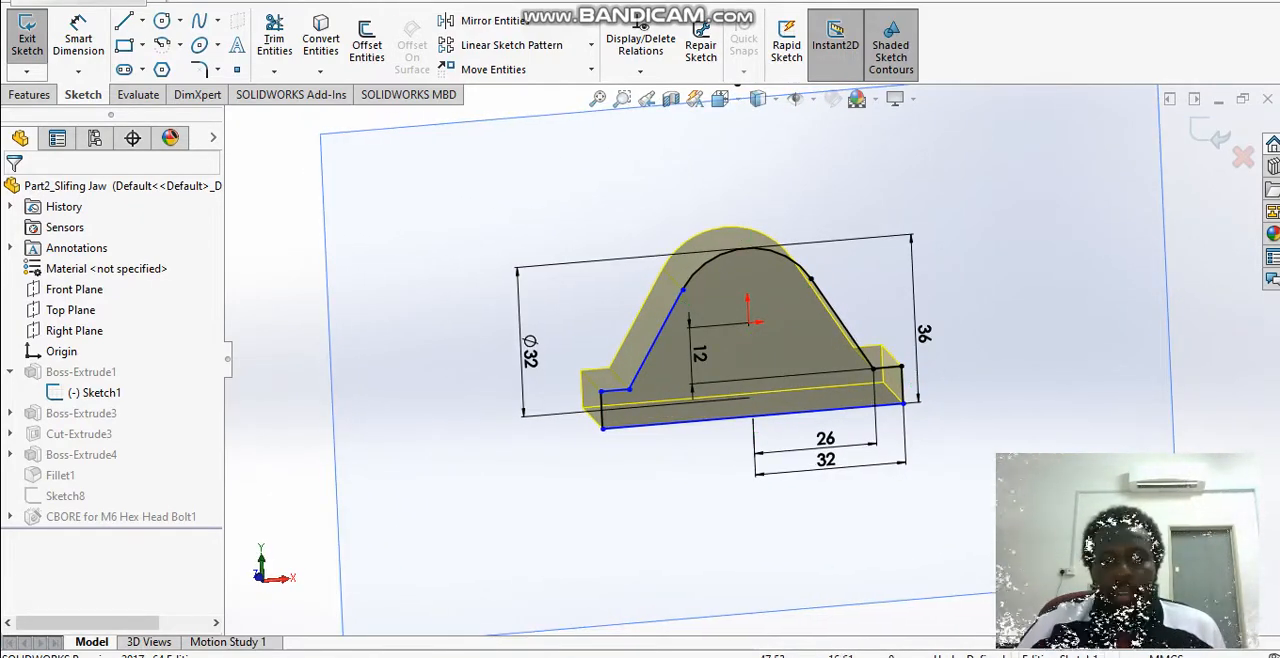
mouse_move(970, 227)
middle_mouse_down()
mouse_move(953, 312)
mouse_move(964, 283)
mouse_move(979, 289)
middle_mouse_up()
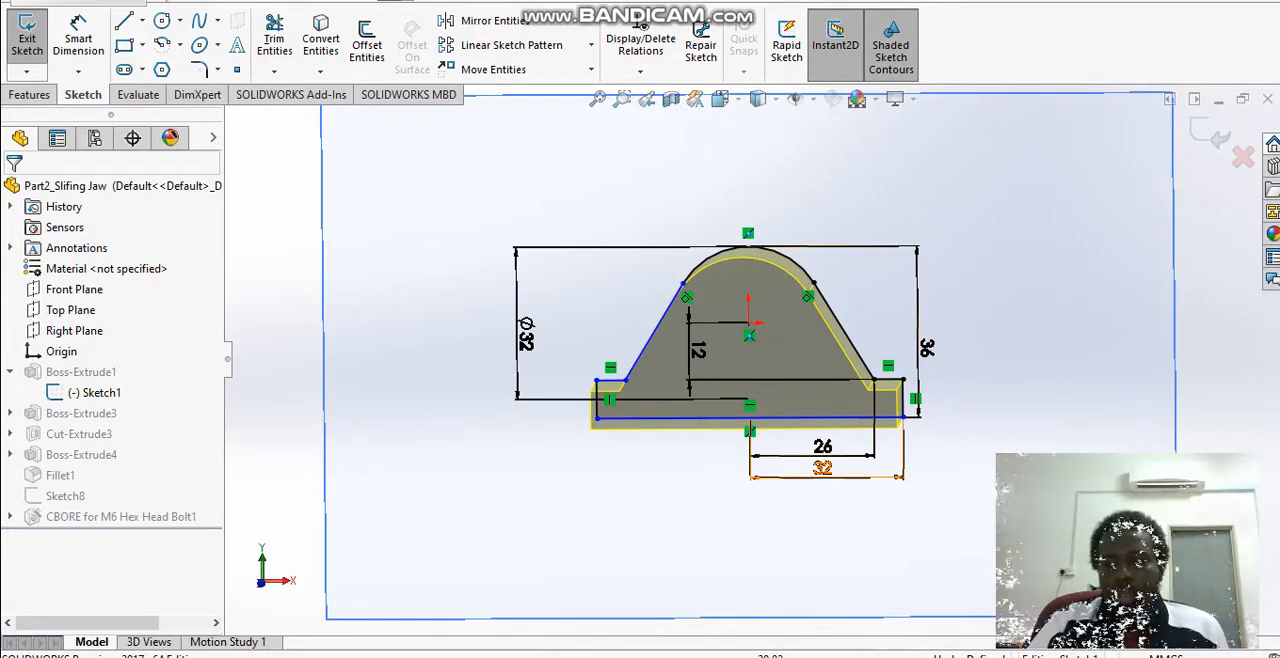
left_click(95, 392)
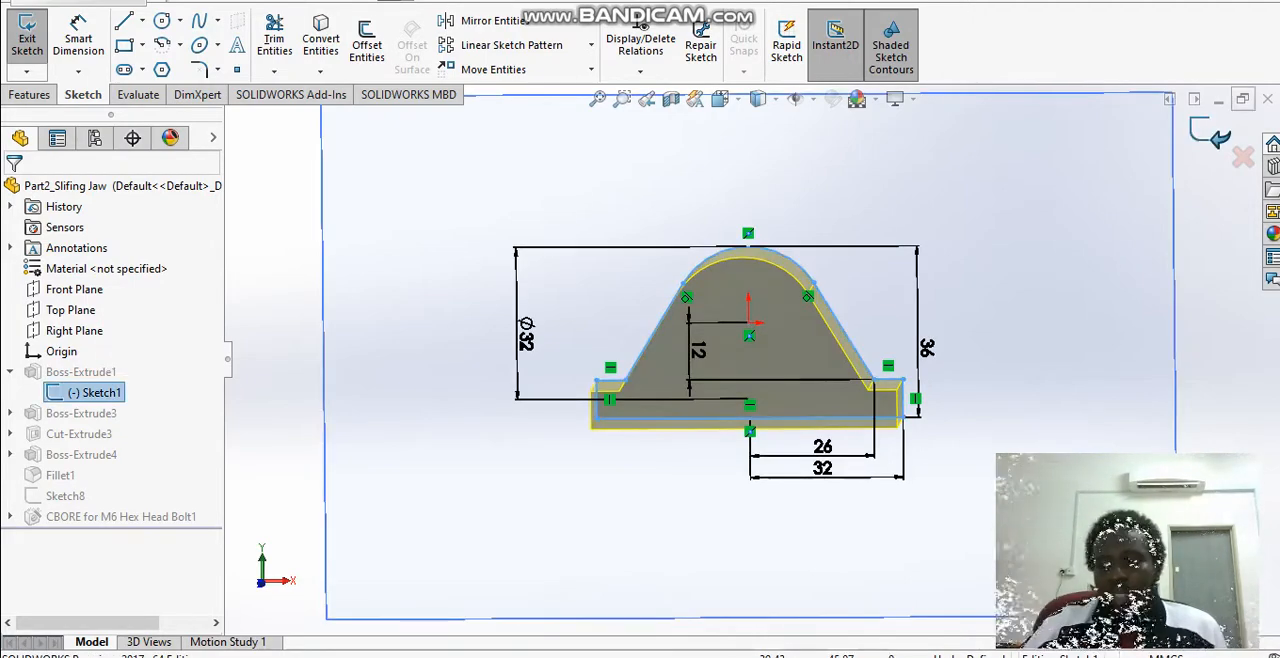
left_click(1210, 133)
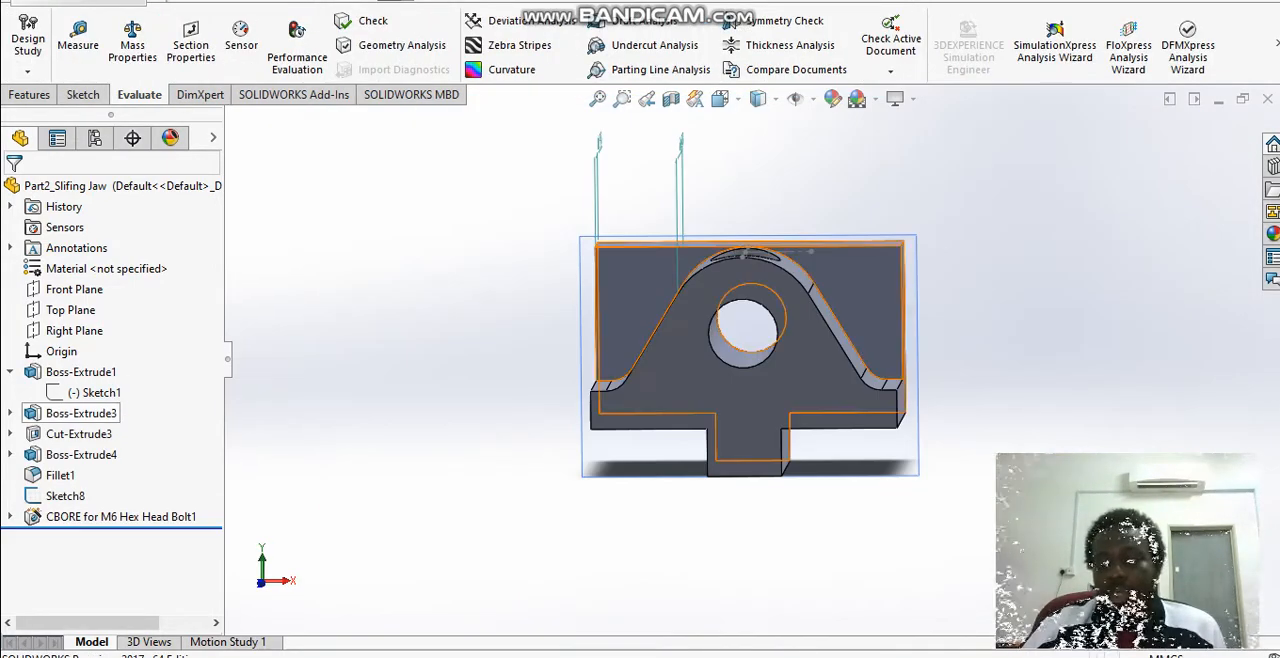
Step: Expand Boss-Extrude3 and examine the position of its Sketch3 on the jaw from the side
left_click(80, 413)
left_click(70, 413)
left_click_drag(76, 413, 46, 413)
left_click(36, 413)
left_click(10, 413)
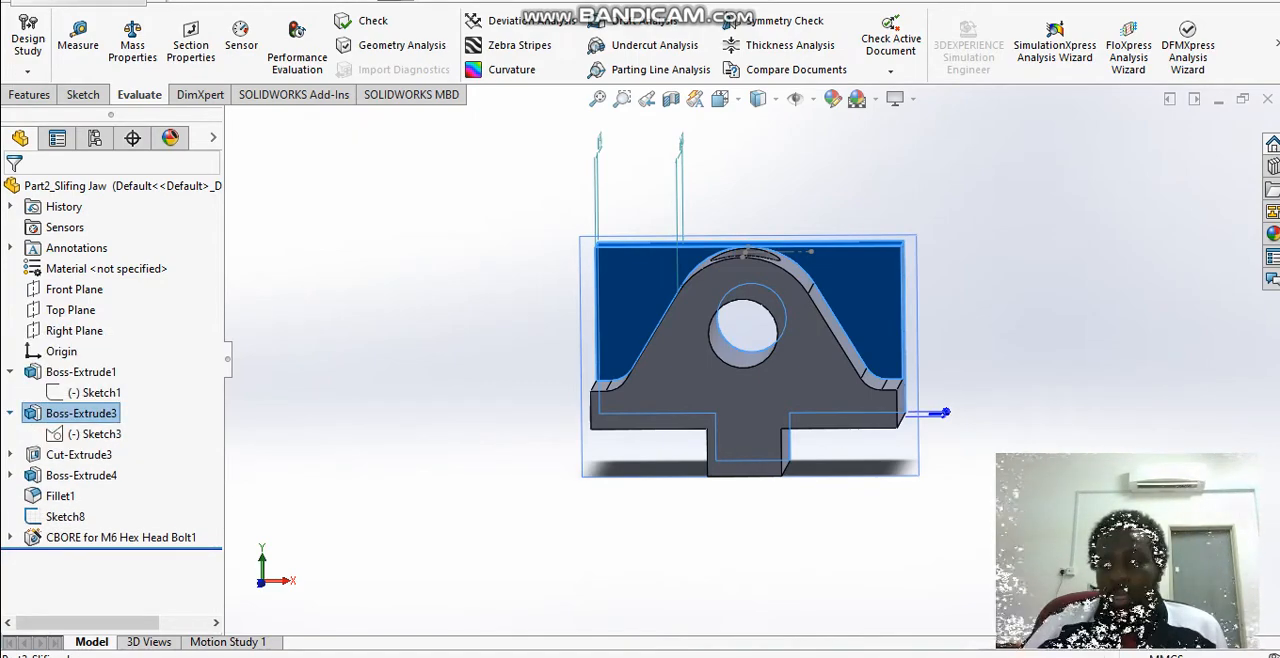
left_click(94, 433)
mouse_move(640, 340)
middle_mouse_down()
mouse_move(775, 375)
mouse_move(855, 362)
mouse_move(822, 362)
middle_mouse_up()
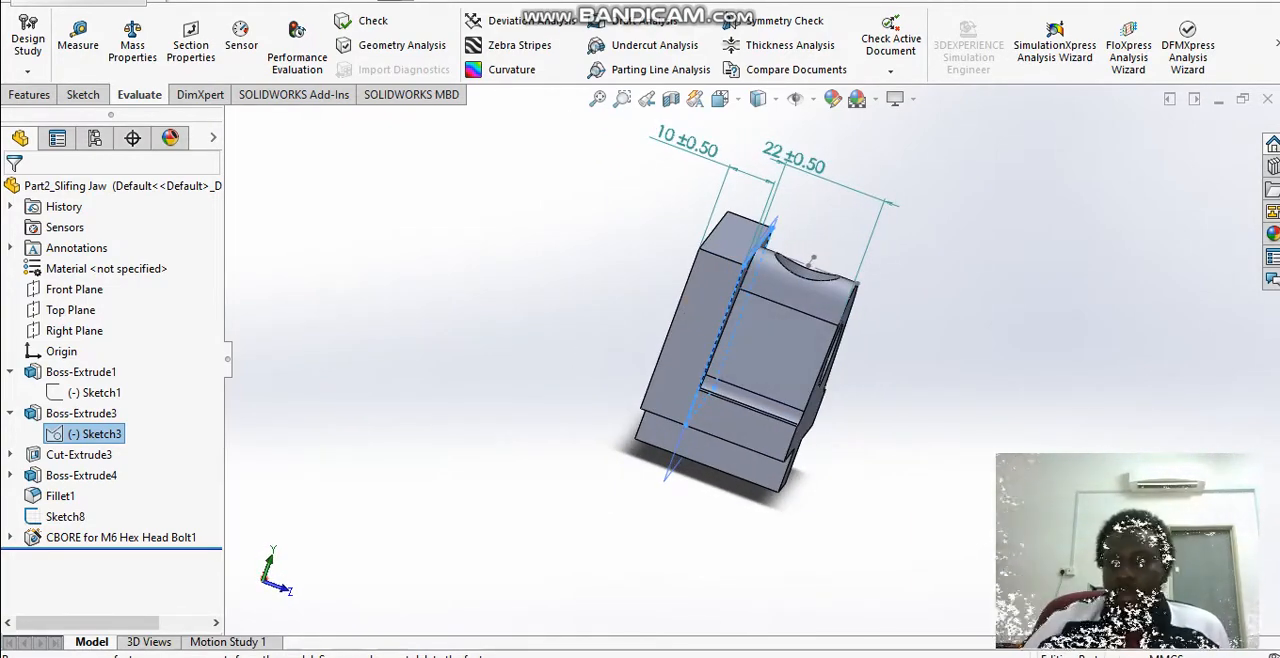
Step: Open Sketch3 for editing, inspect the back plate's profile, exit the sketch, and collapse Boss-Extrude1 and Boss-Extrude3
right_click(100, 433)
left_click(129, 357)
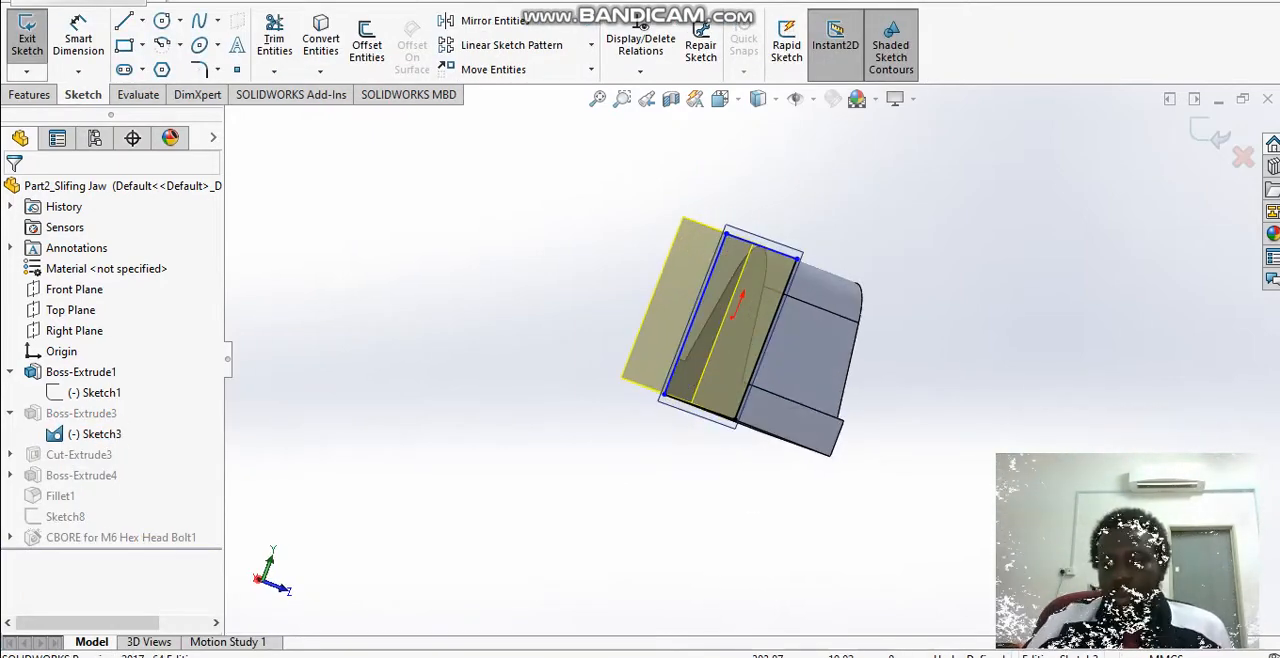
mouse_move(780, 330)
middle_mouse_down()
mouse_move(795, 350)
mouse_move(770, 366)
mouse_move(615, 362)
mouse_move(565, 335)
mouse_move(565, 300)
mouse_move(580, 300)
middle_mouse_up()
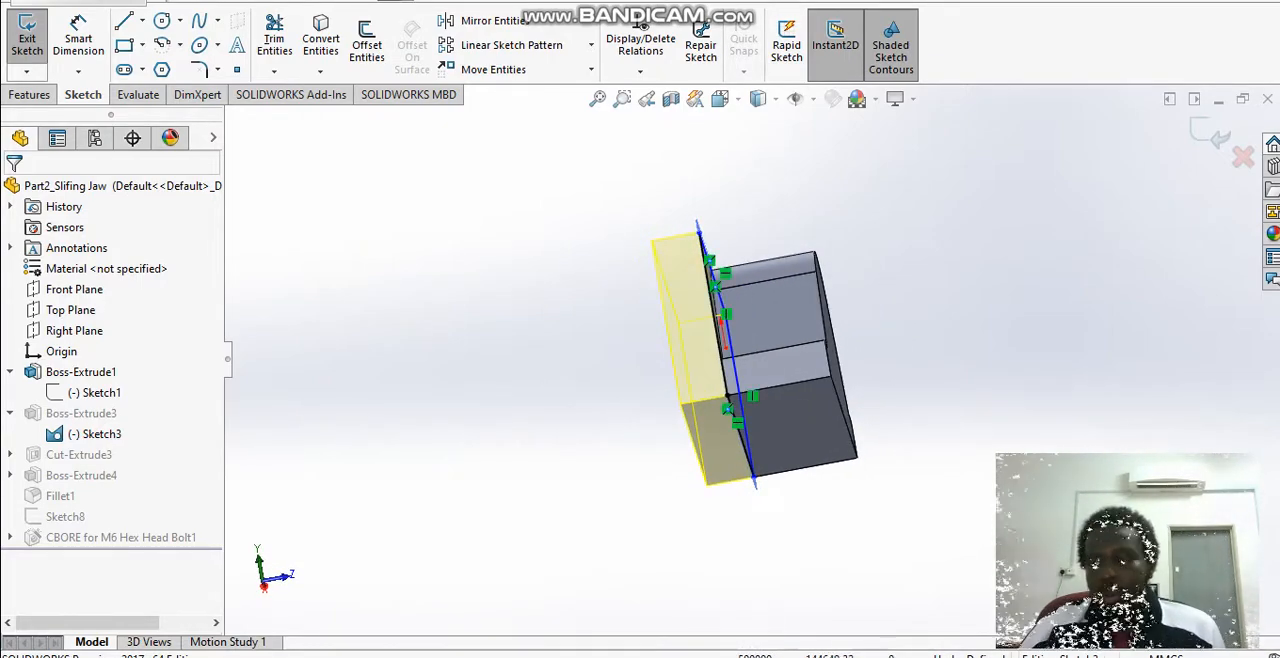
left_click(1211, 134)
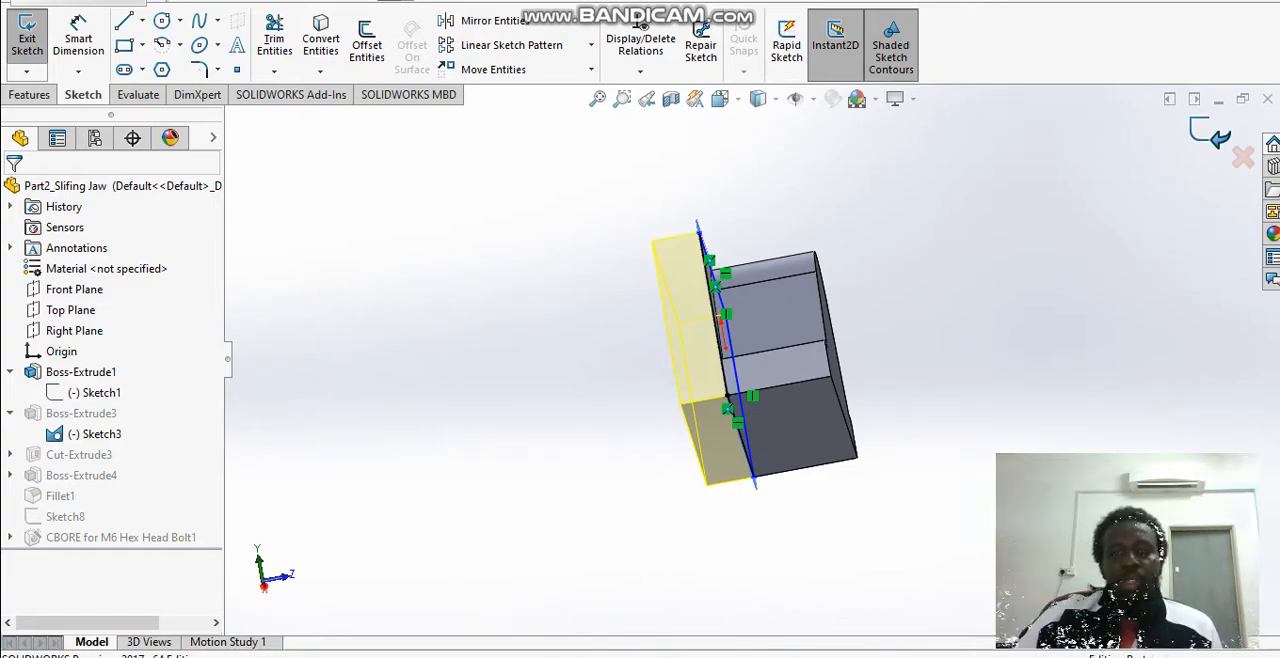
middle_click_drag(680, 300, 628, 435)
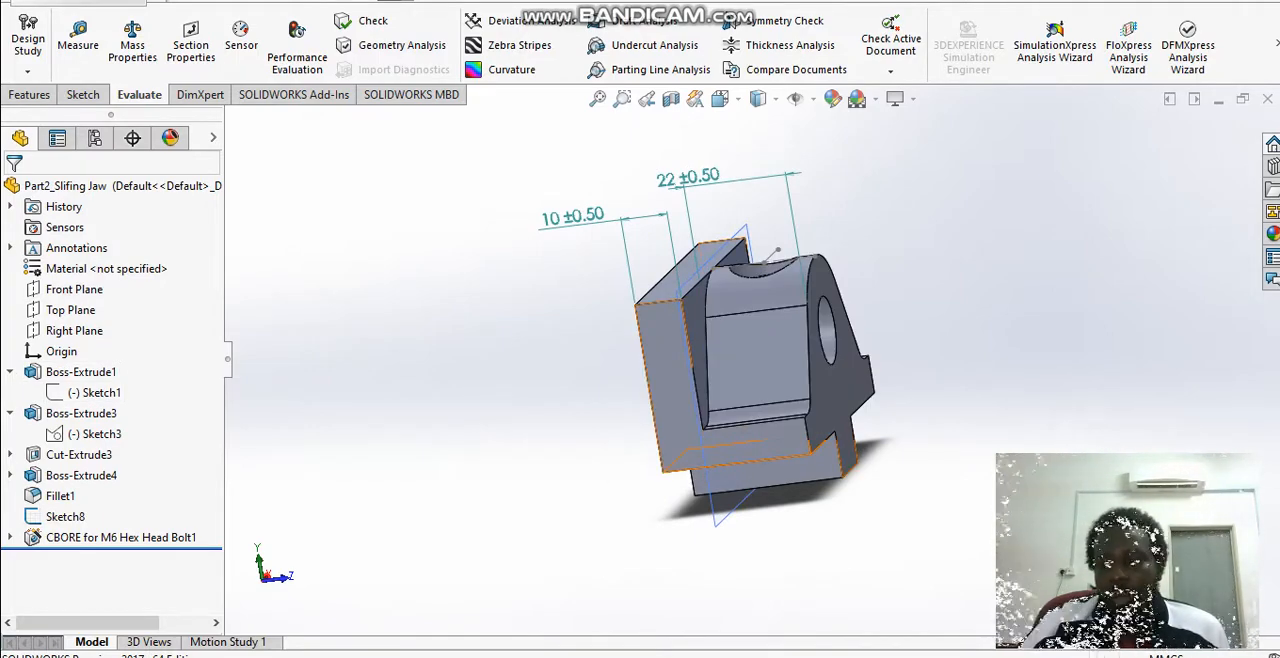
left_click(10, 372)
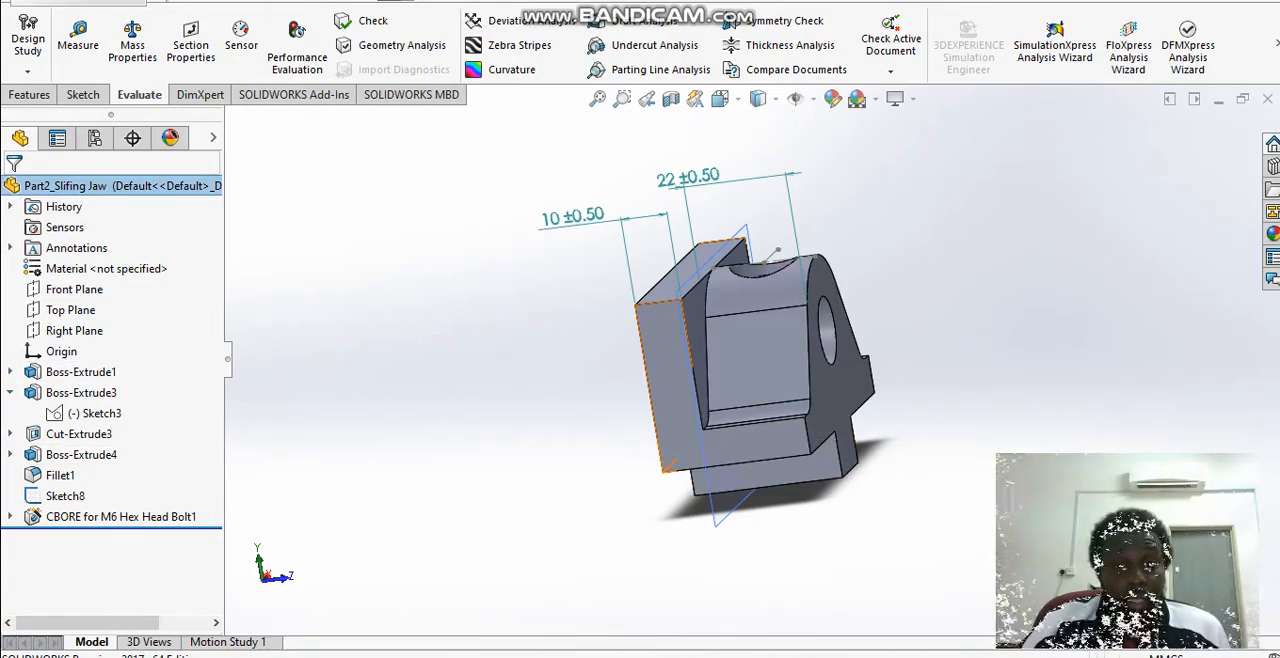
left_click(10, 393)
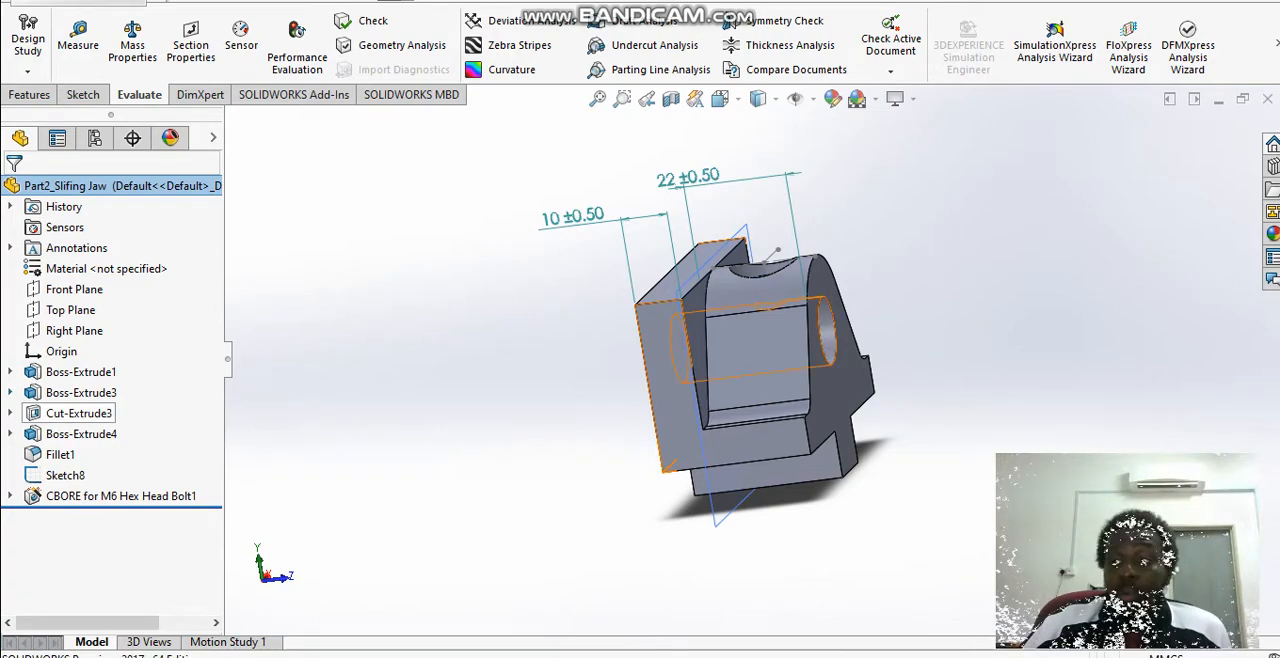
Step: Select Cut-Extrude3 and examine the through hole and its diameter dimension from the front of the jaw
left_click(79, 413)
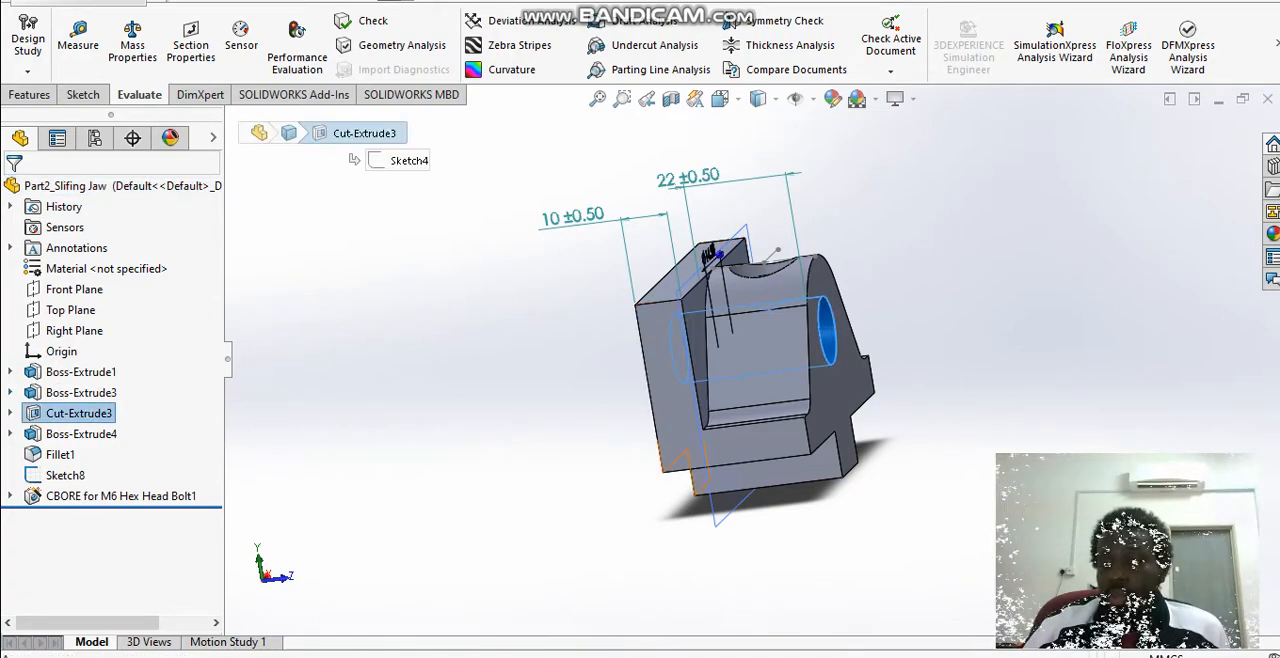
middle_click_drag(800, 385, 628, 365)
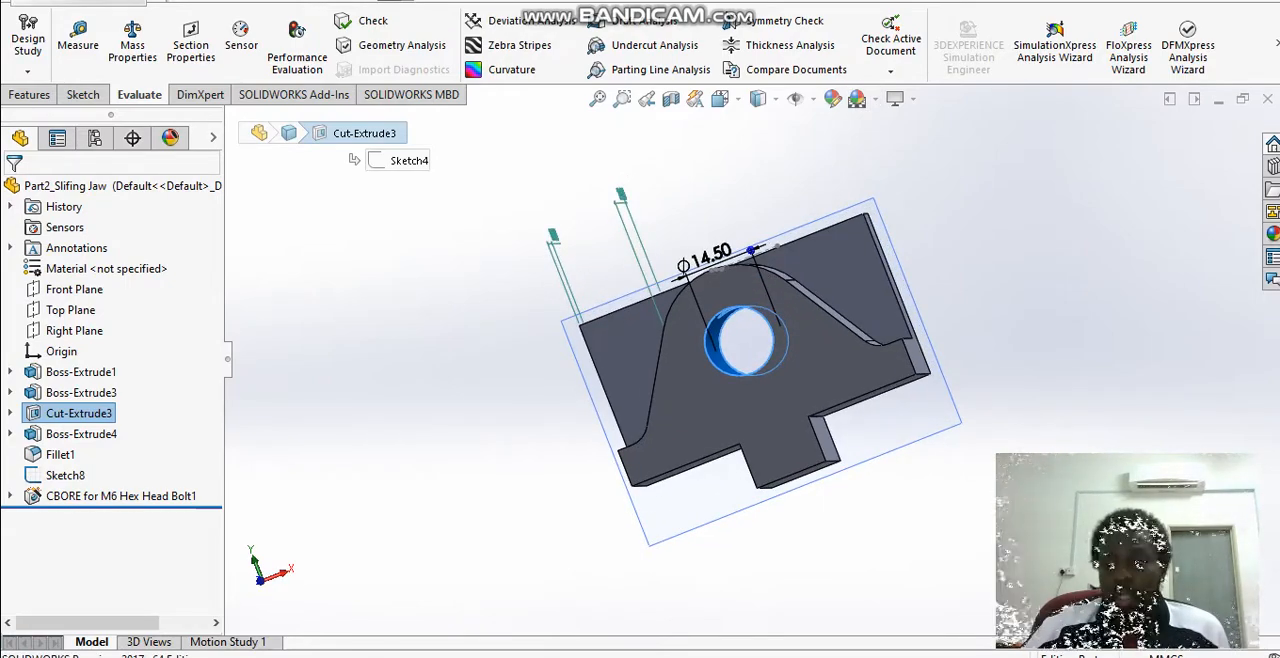
middle_click_drag(628, 365, 692, 375)
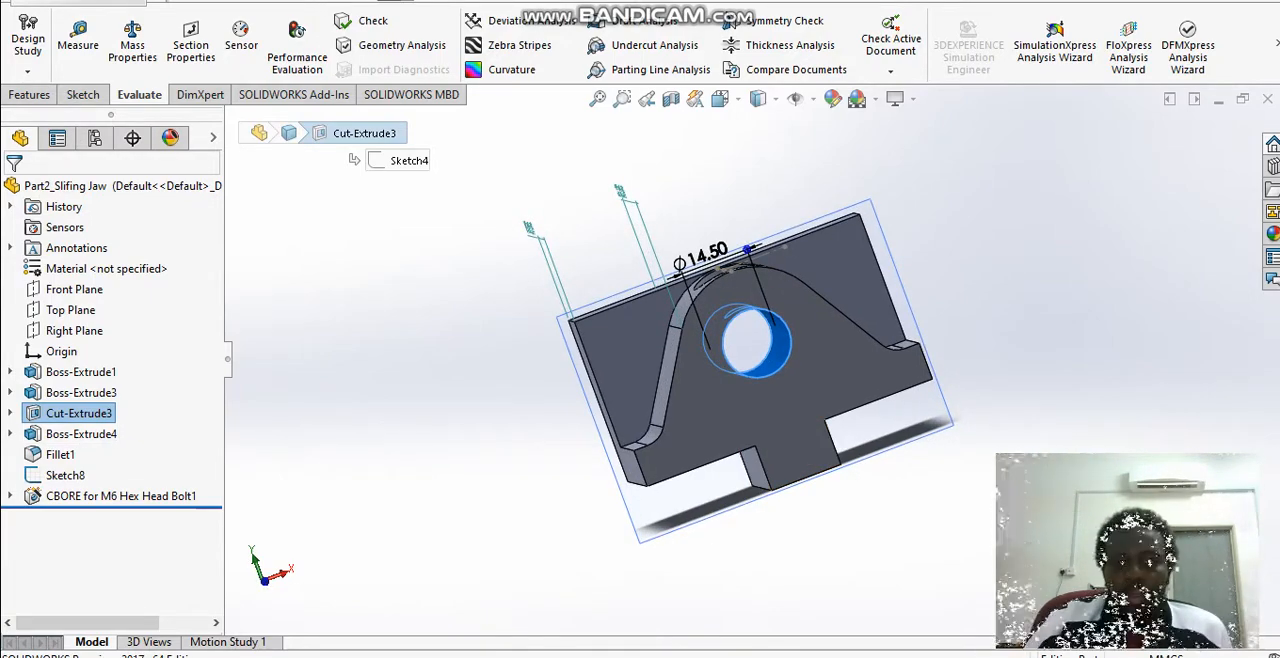
Step: Open Sketch4 of Cut-Extrude3 for editing, examine its circle in isometric view, exit the sketch, and collapse the feature
left_click(10, 413)
left_click(78, 433)
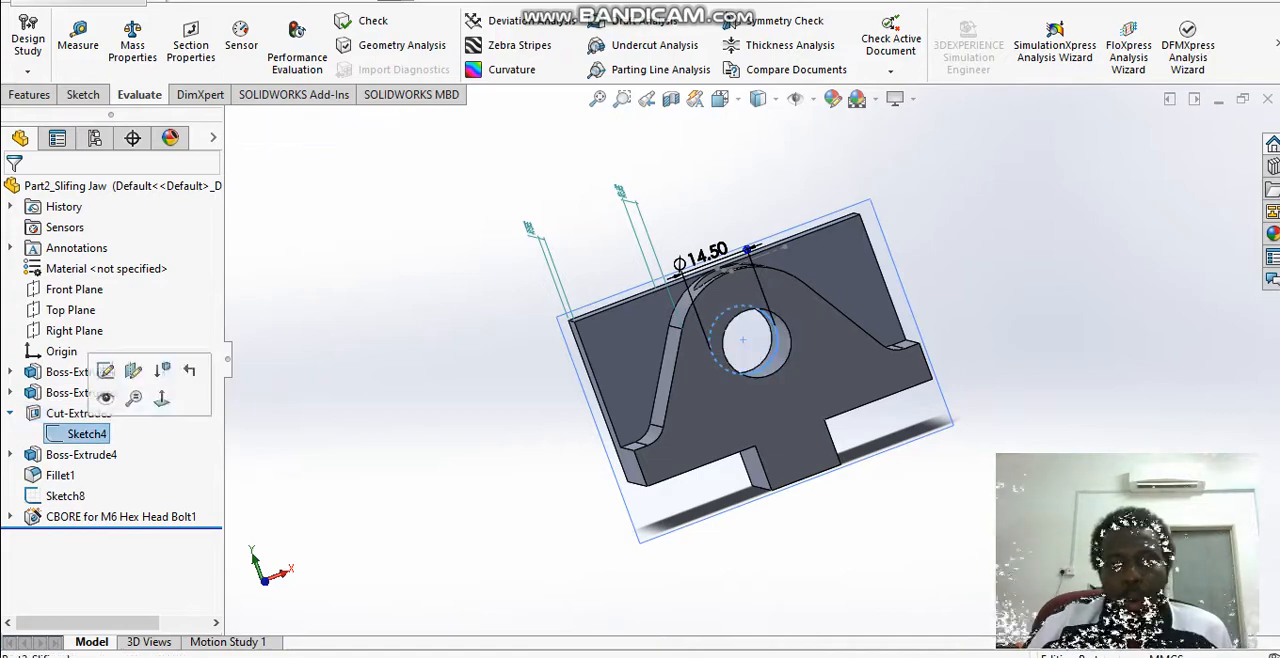
right_click(88, 433)
left_click(133, 357)
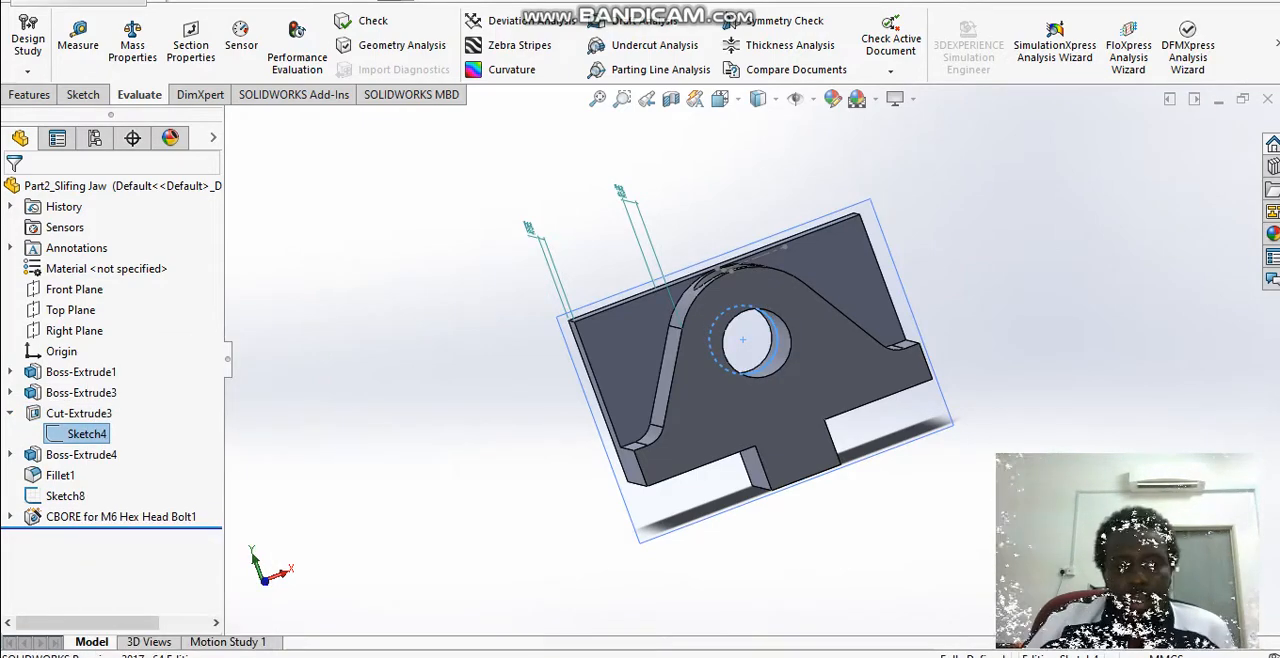
middle_click_drag(765, 345, 745, 329)
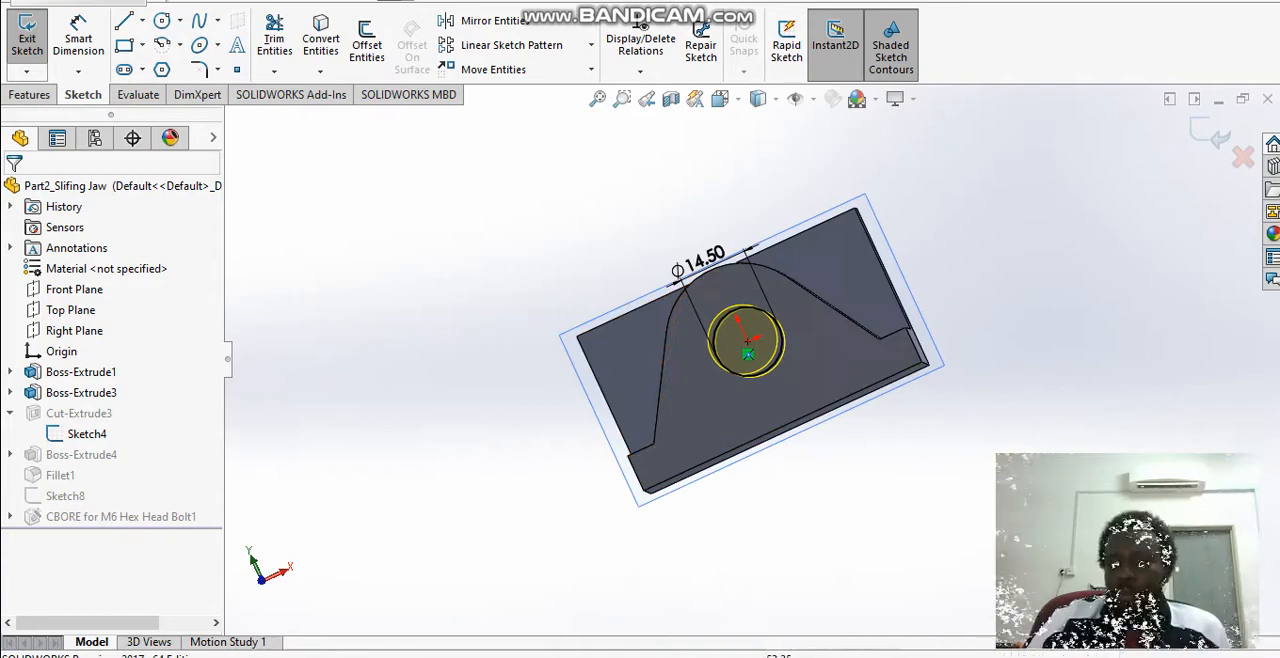
middle_click_drag(747, 335, 721, 333)
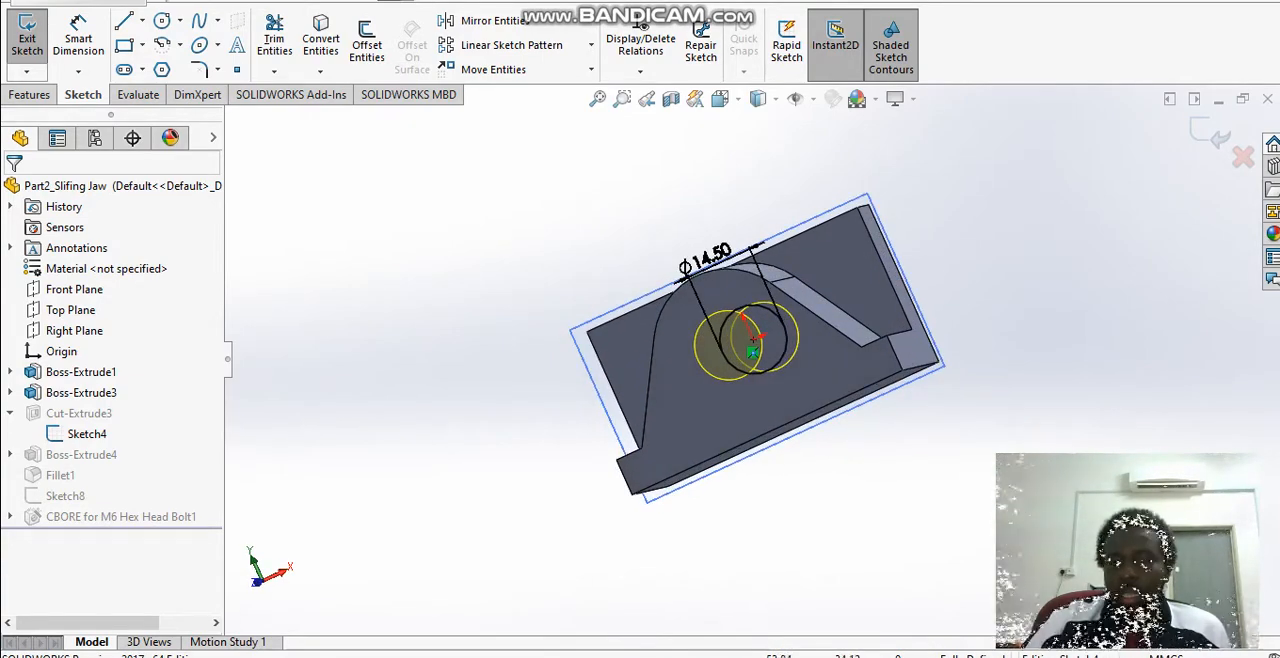
key("space")
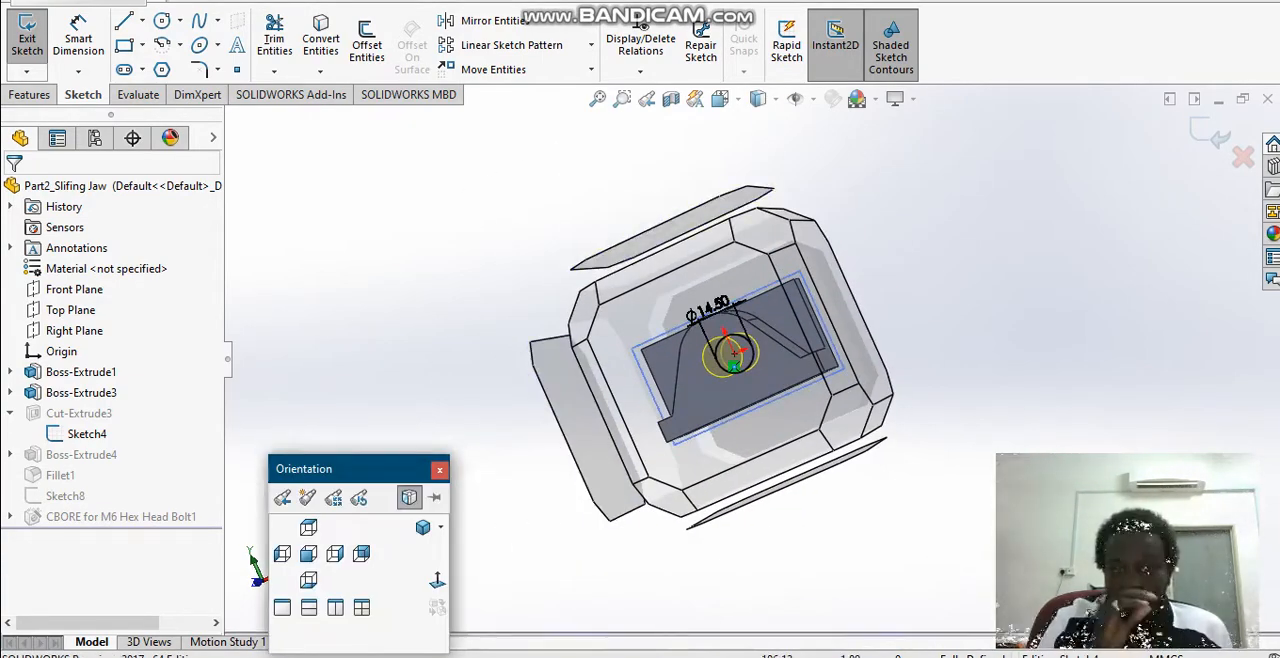
left_click(423, 528)
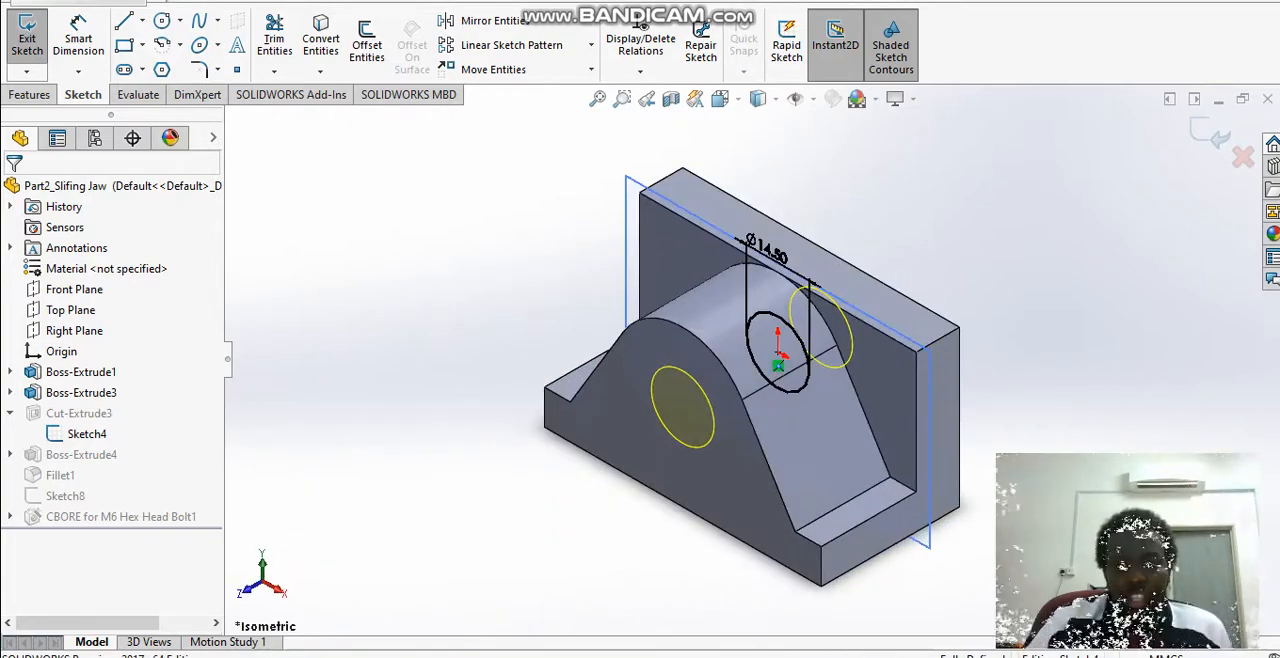
middle_click_drag(673, 378, 766, 368)
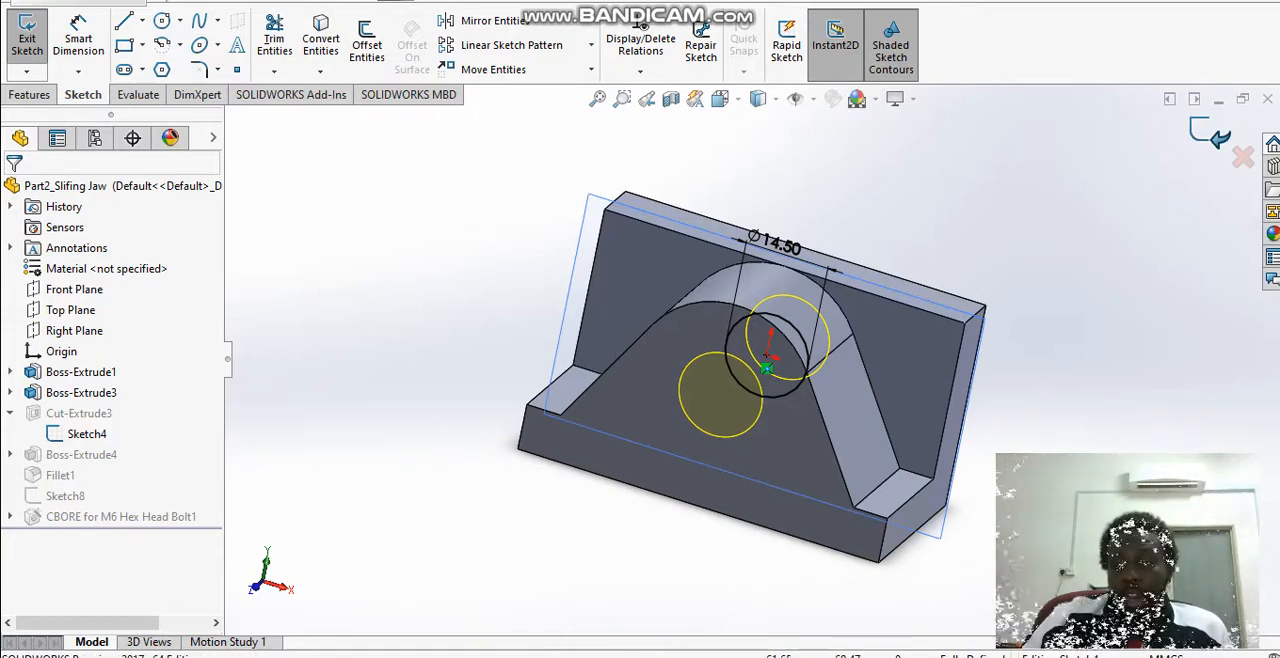
left_click(1209, 133)
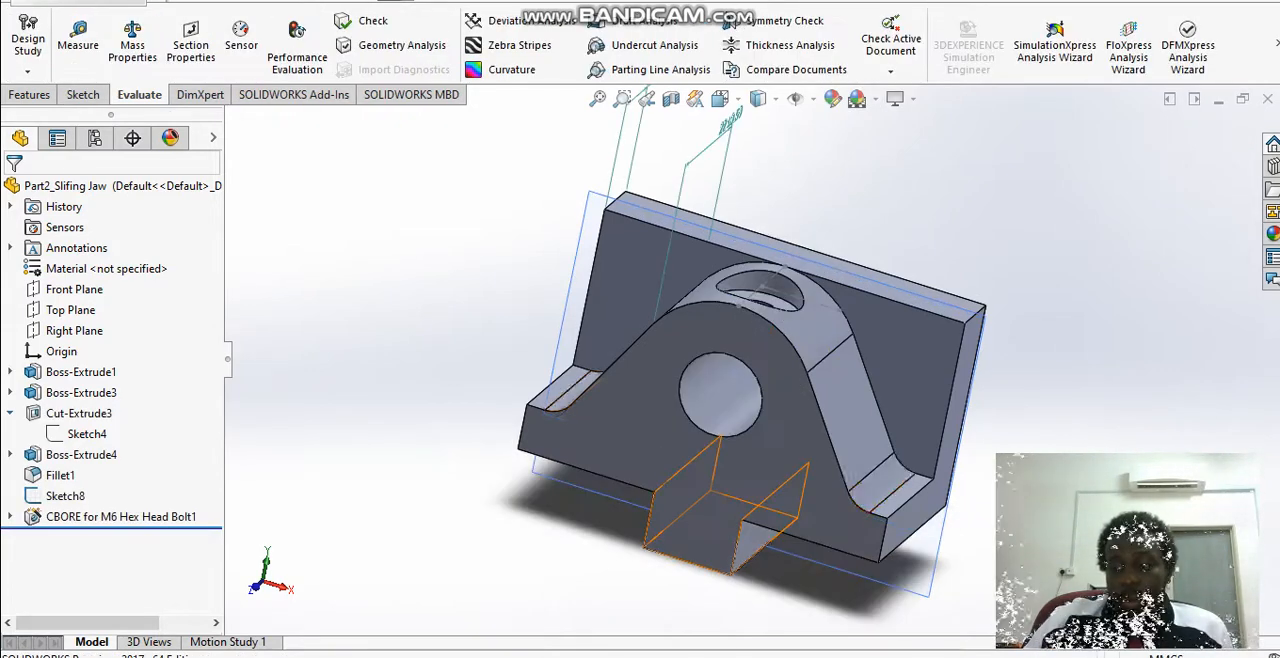
left_click(10, 413)
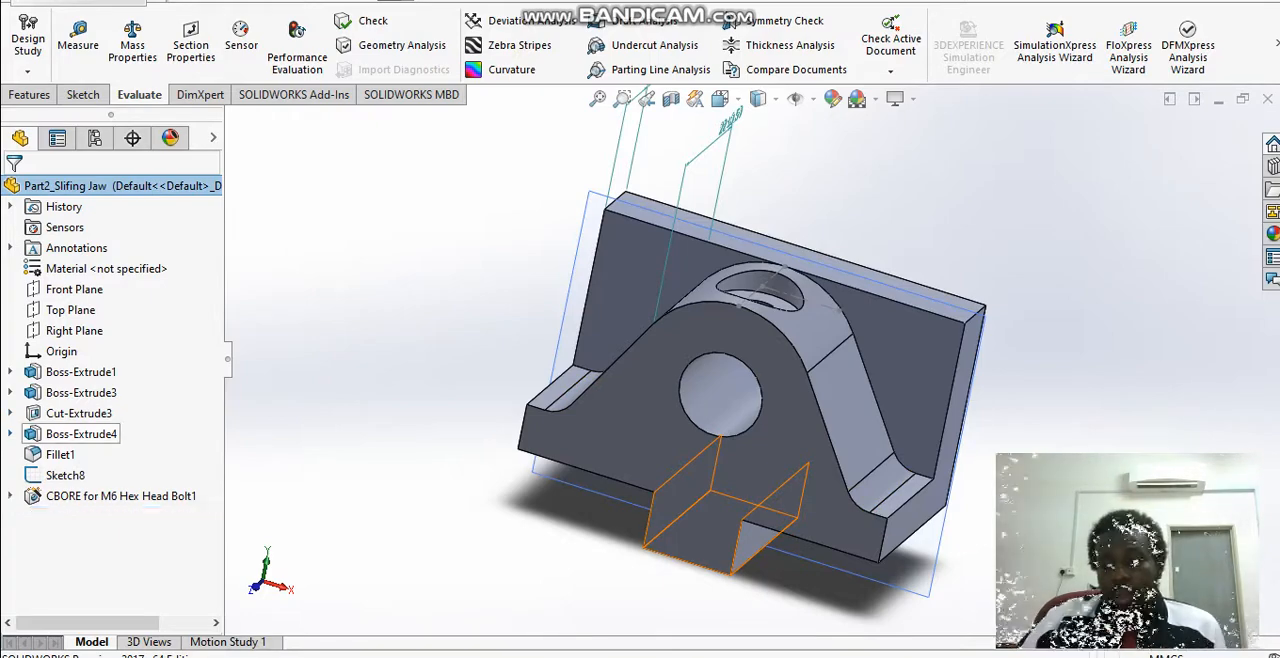
Step: Open Sketch7 of Boss-Extrude4 for editing, inspect its rectangle normal to the sketch plane, and exit the sketch
left_click(81, 433)
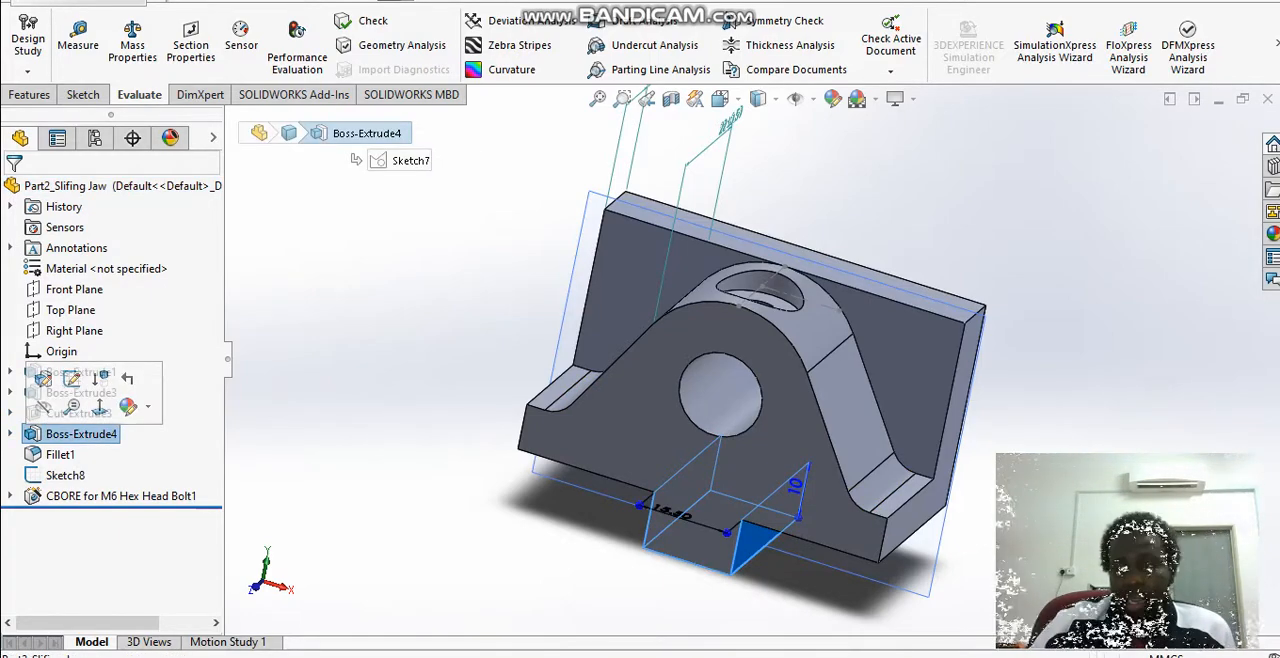
left_click(10, 434)
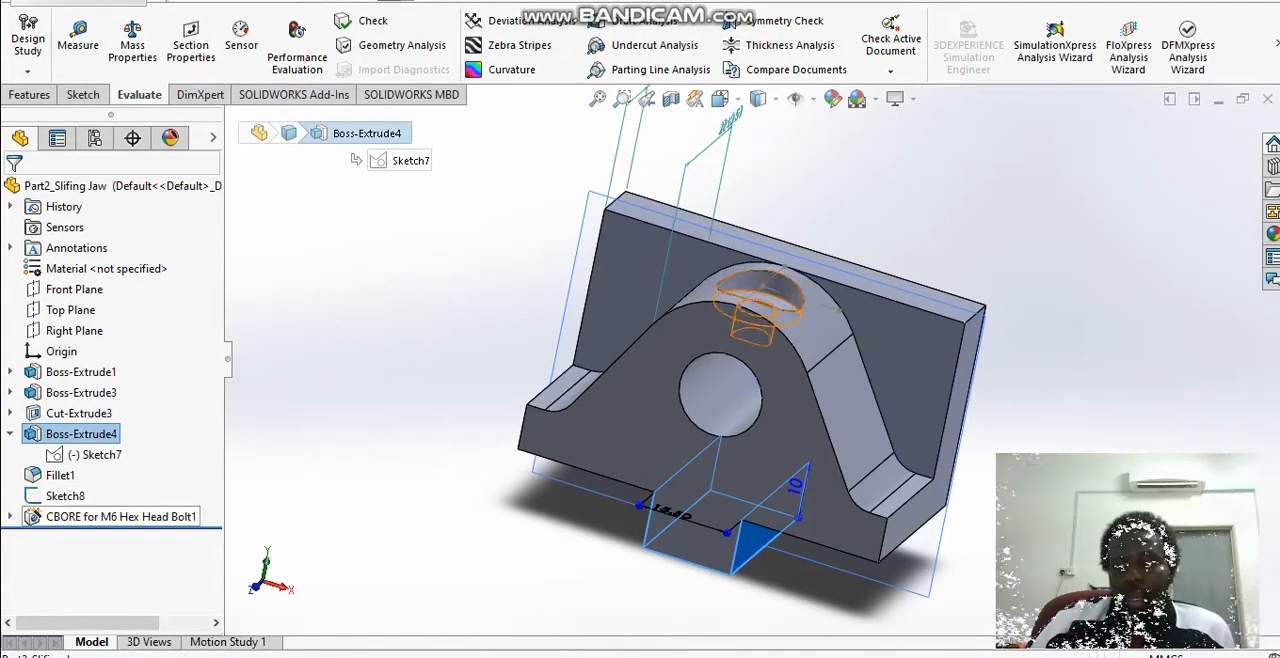
left_click(100, 454)
left_click(101, 405)
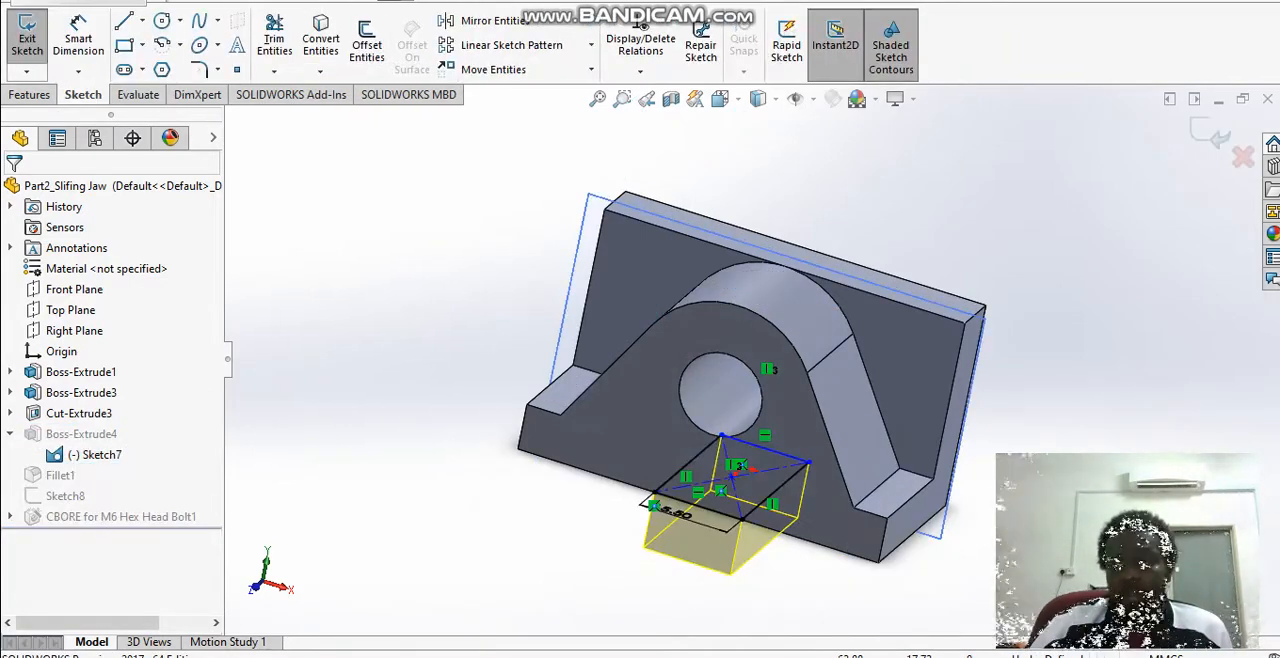
key("space")
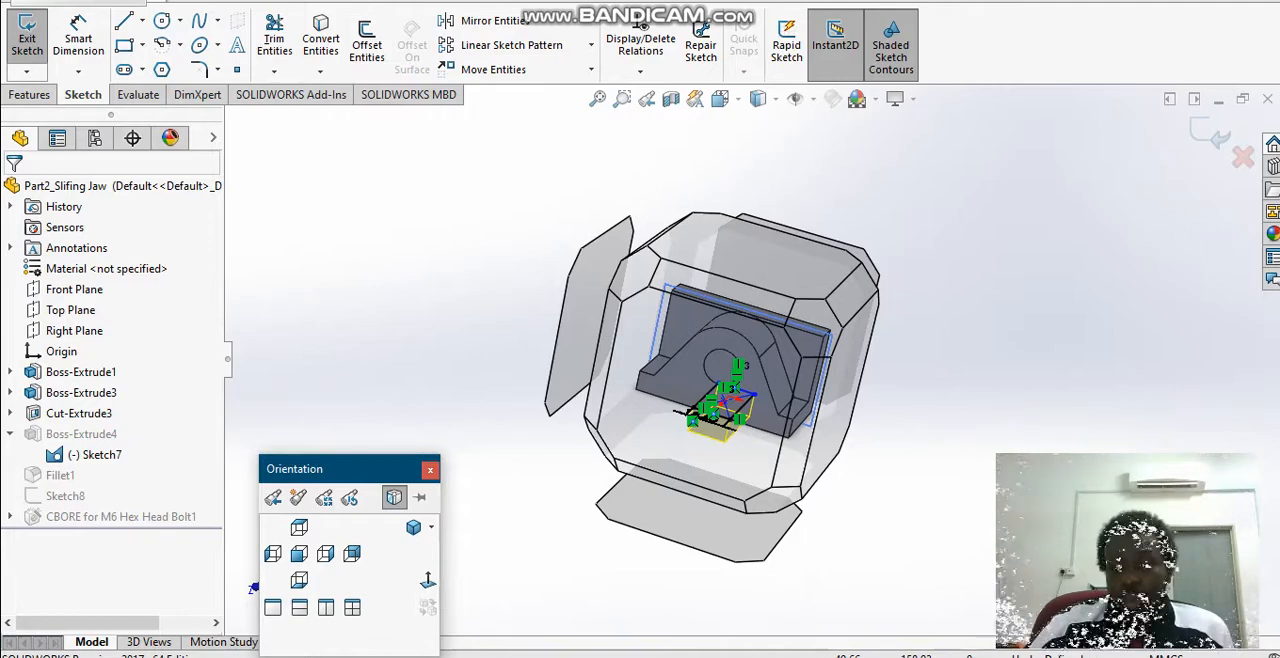
left_click(428, 581)
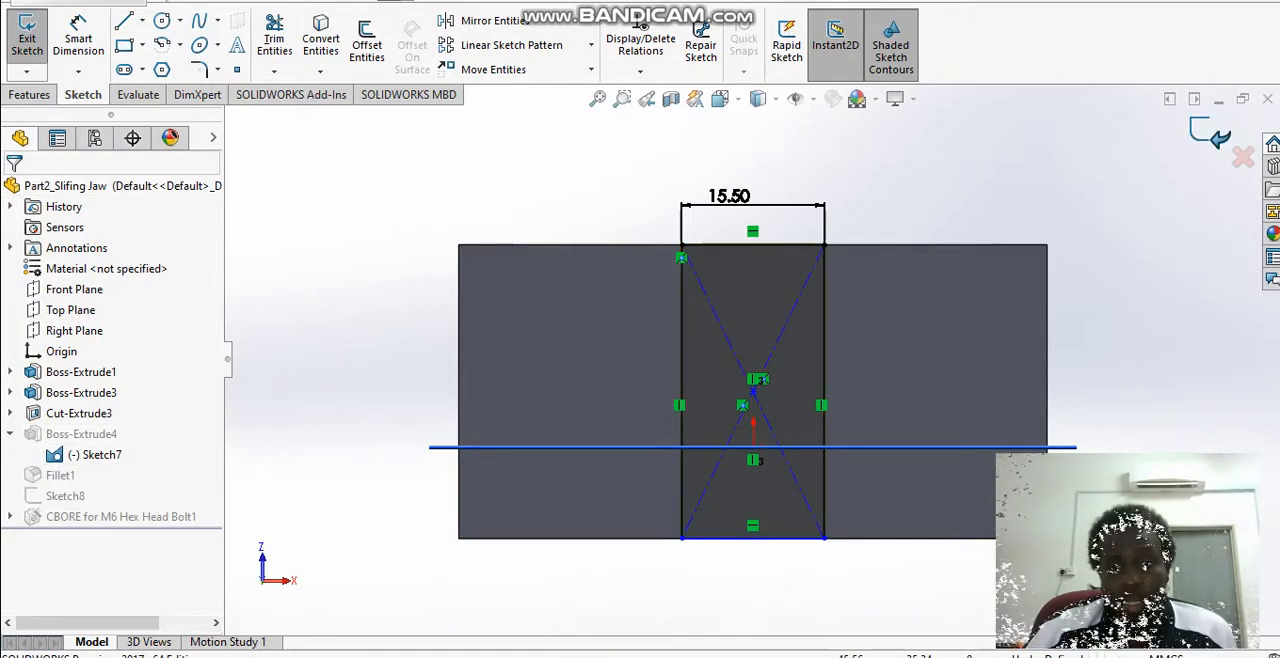
left_click(1211, 134)
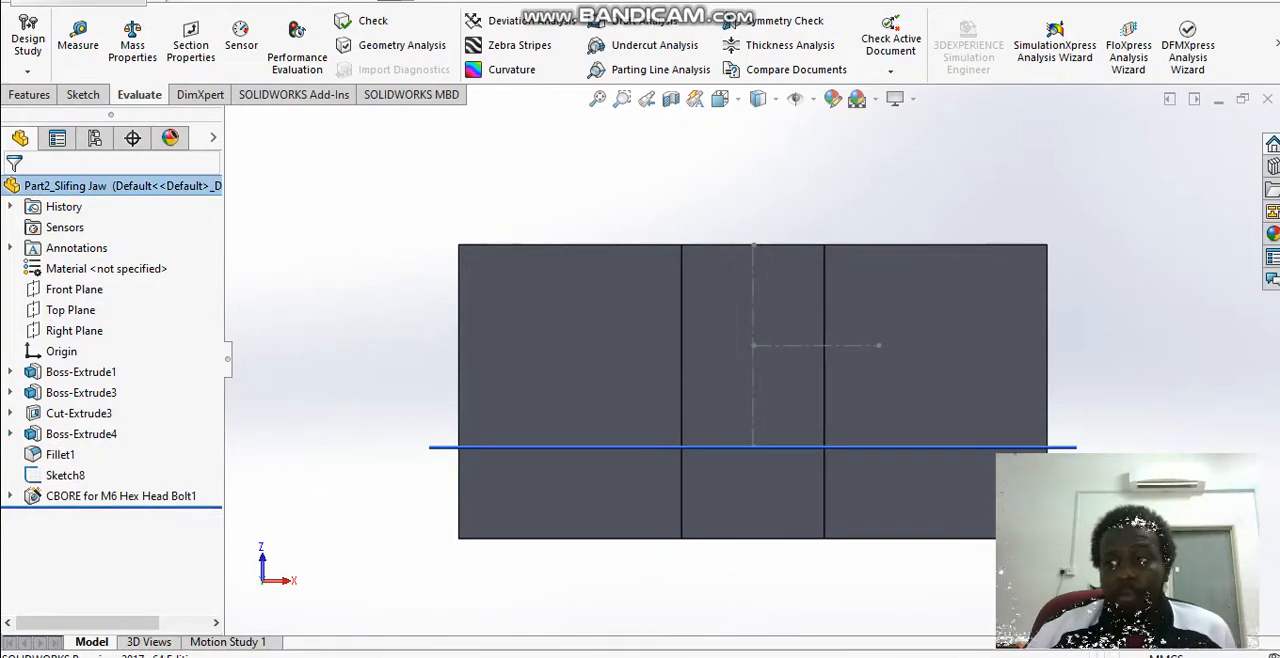
Step: Select Fillet1, check its radius and the edges it rounds, and examine the jaw's lower corner up close
left_click(60, 454)
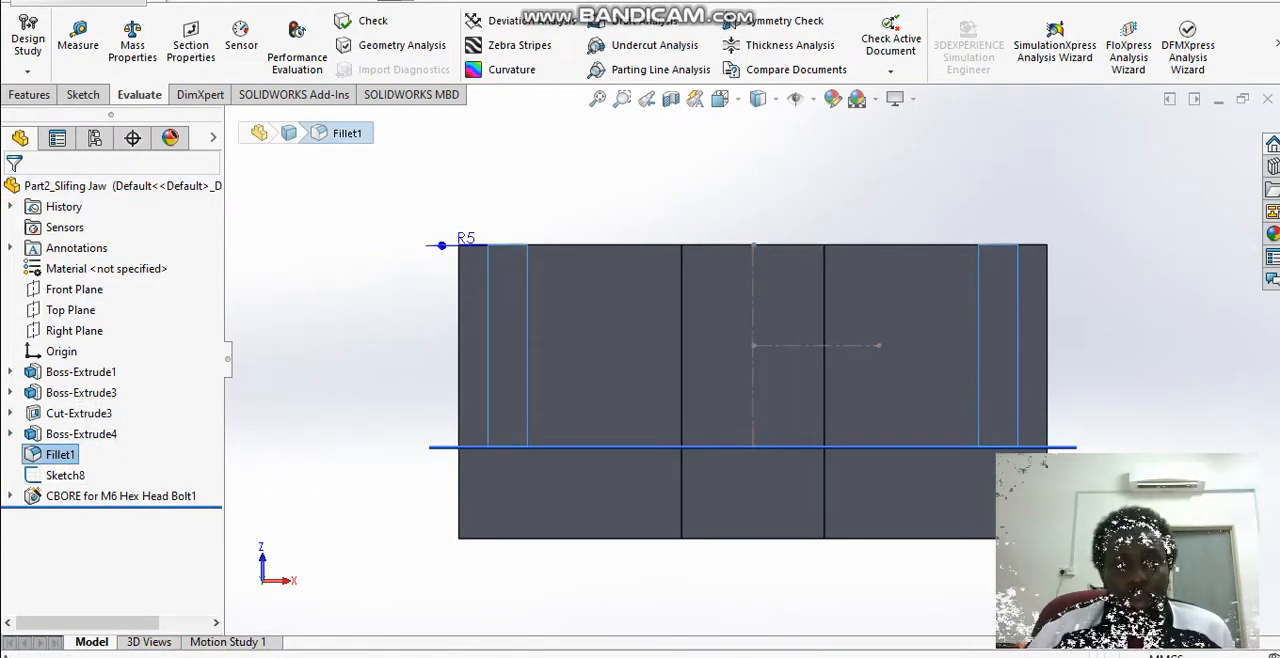
right_click(53, 455)
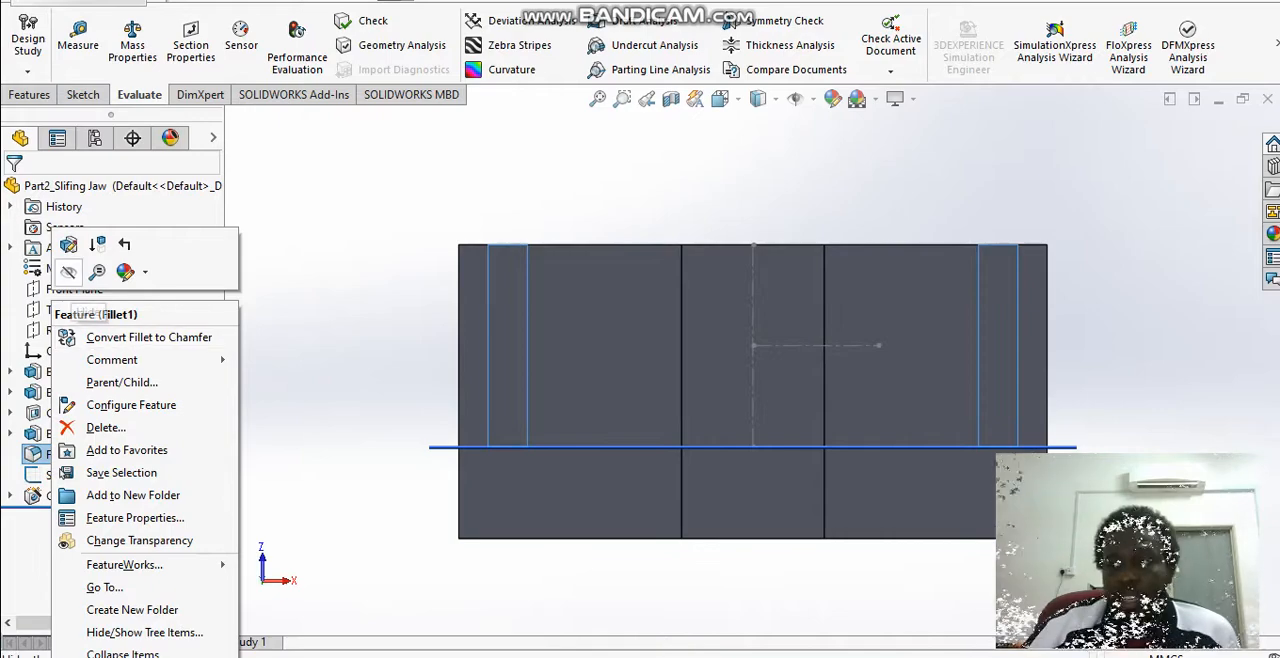
left_click(320, 228)
scroll(320, 228, "down", 1)
middle_click_drag(325, 235, 390, 415)
scroll(825, 363, "up", 5)
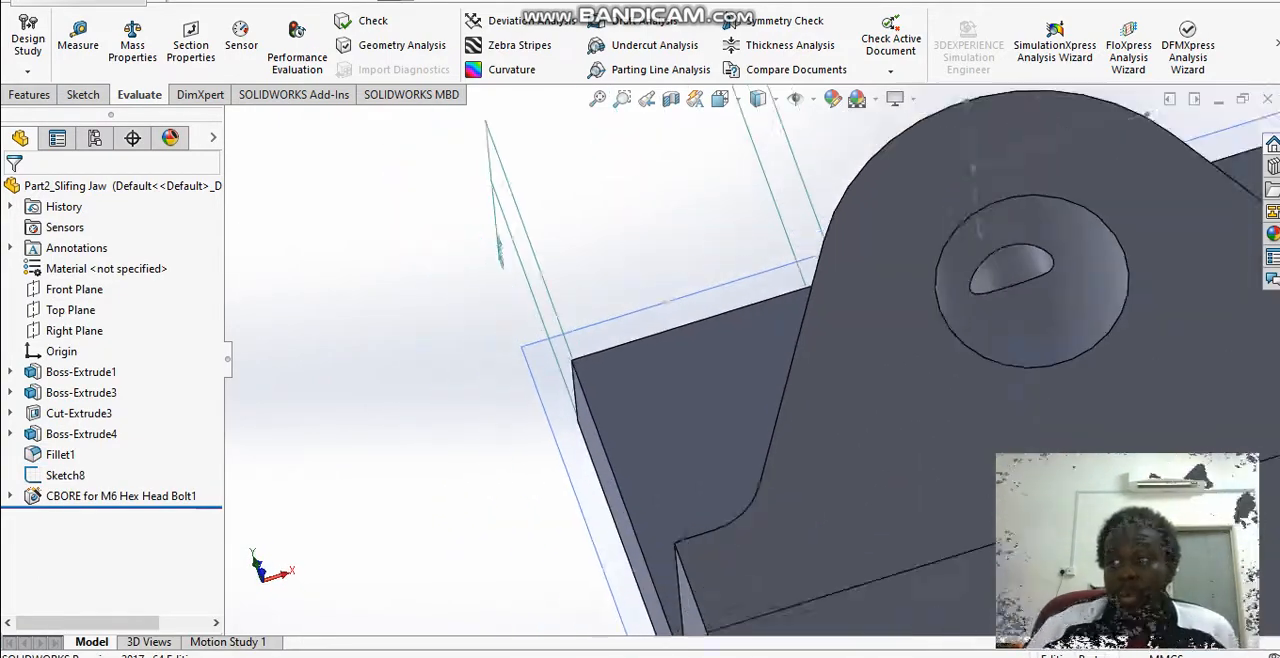
Step: Examine the fillets at the base of the jaw's sloped sides and the counterbored hole from the side
middle_click_drag(825, 363, 910, 412)
scroll(935, 480, "down", 5)
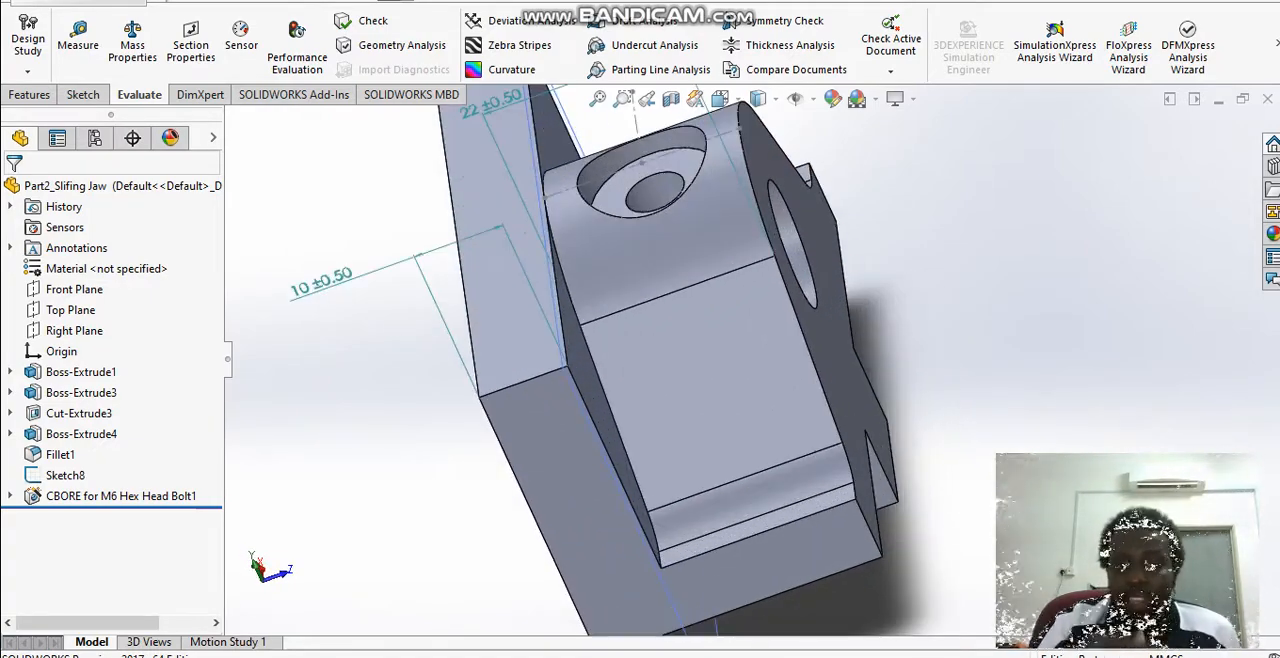
scroll(935, 480, "up", 1)
scroll(652, 182, "up", 2)
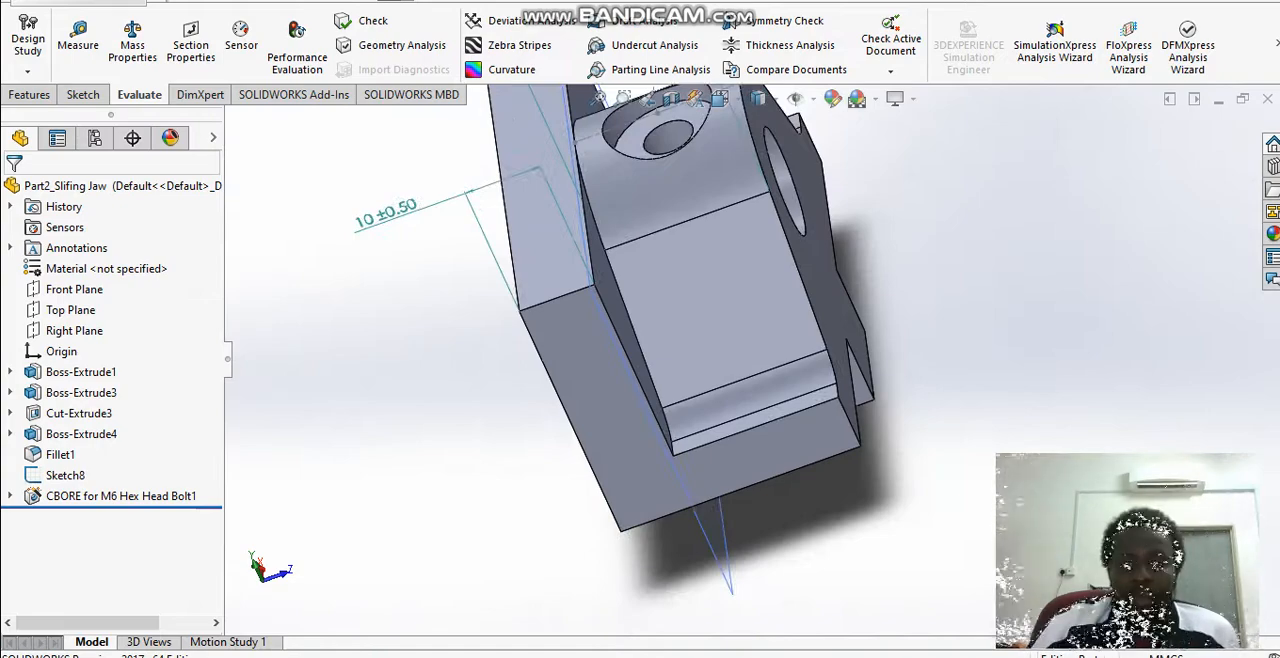
scroll(652, 182, "down", 4)
scroll(652, 182, "up", 1)
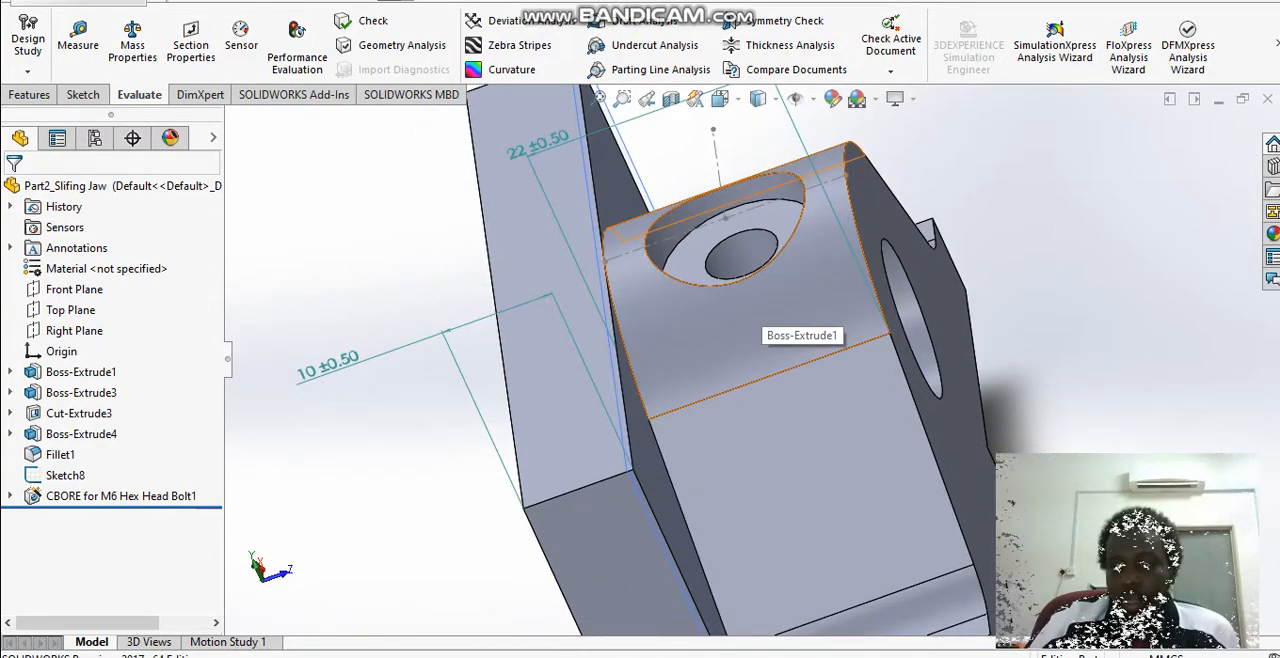
scroll(790, 325, "up", 2)
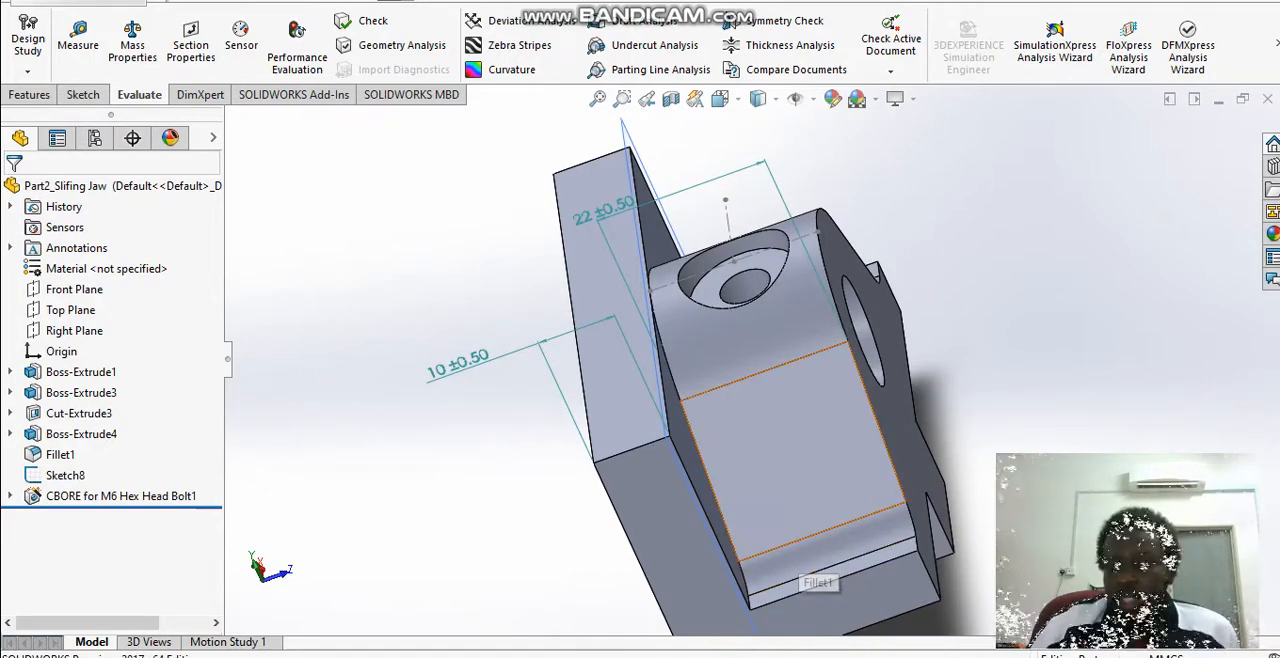
scroll(805, 525, "up", 3)
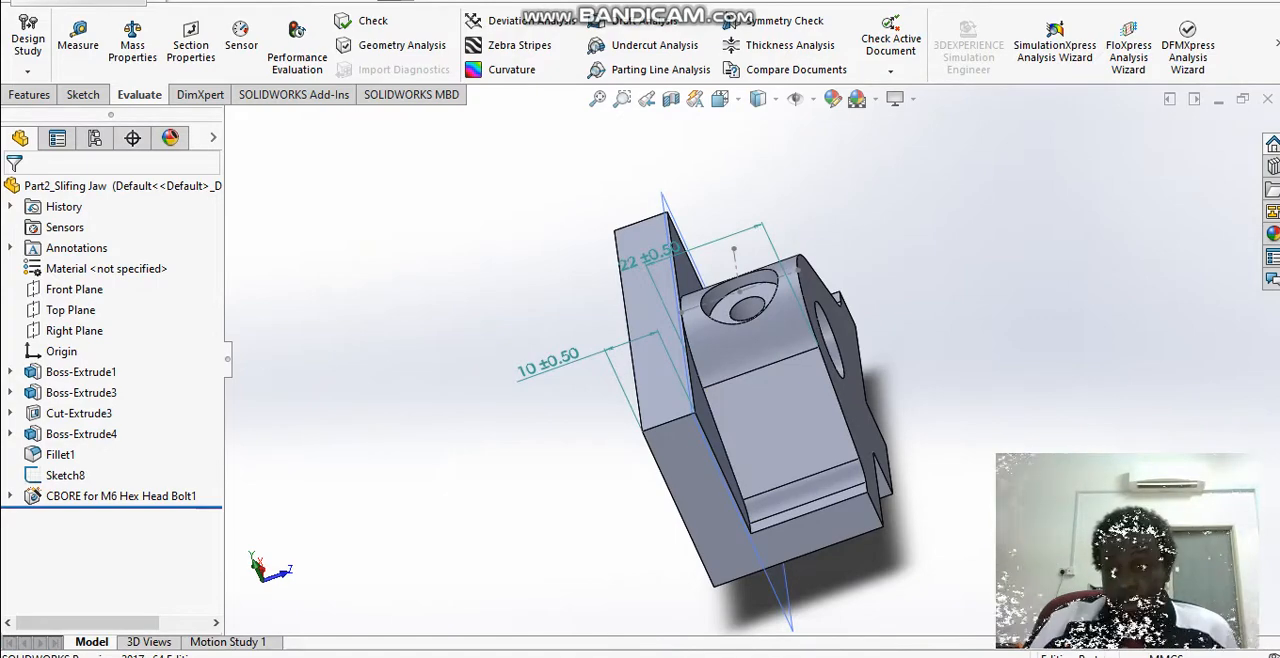
Step: Select and expand CBORE for M6 Hex Head Bolt1, and open its 3DSketch2 for editing
left_click(115, 496)
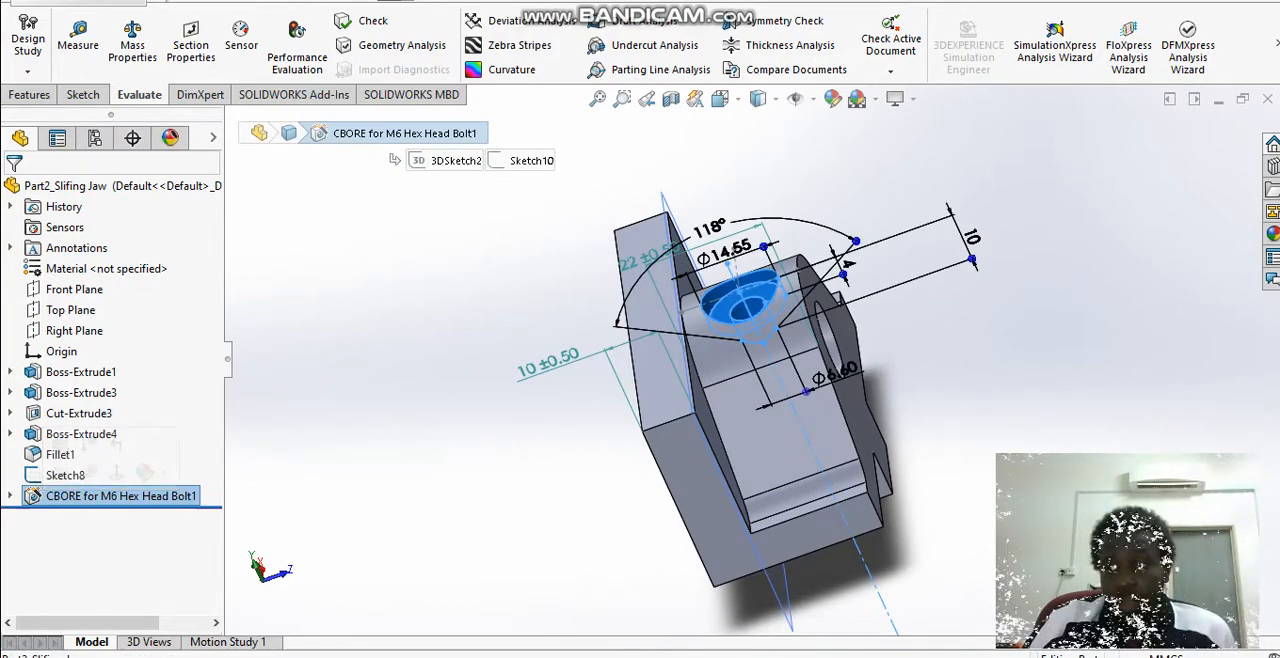
left_click(10, 496)
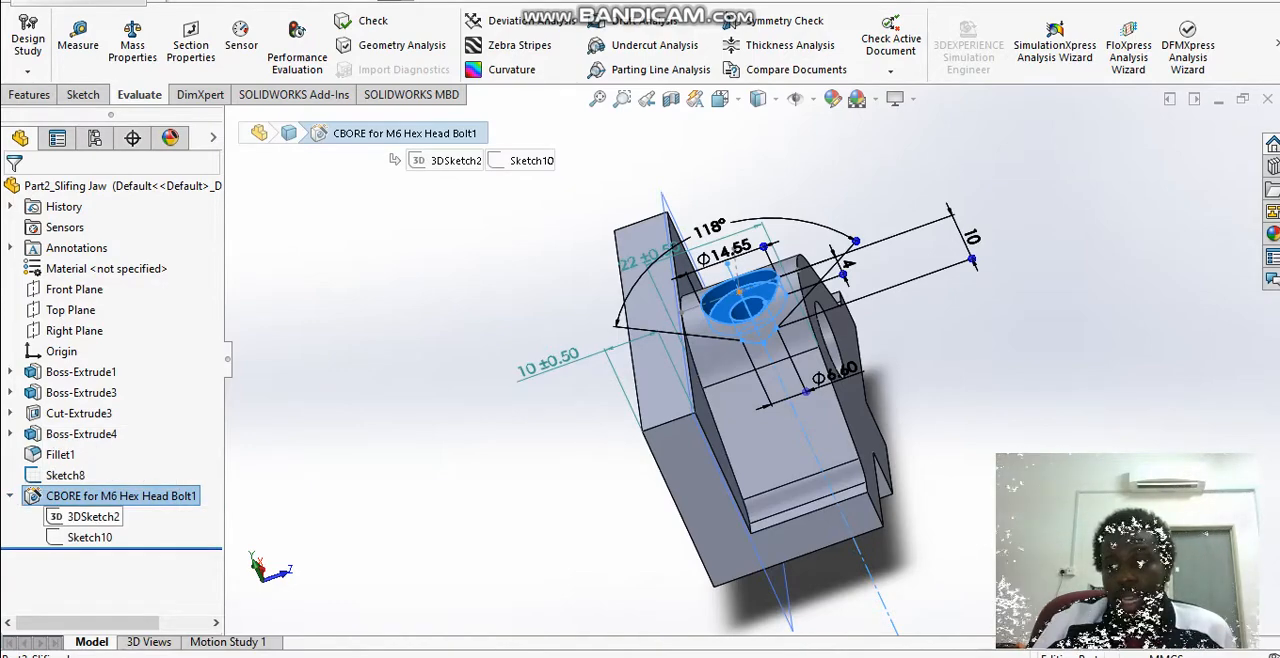
left_click(93, 516)
right_click(90, 516)
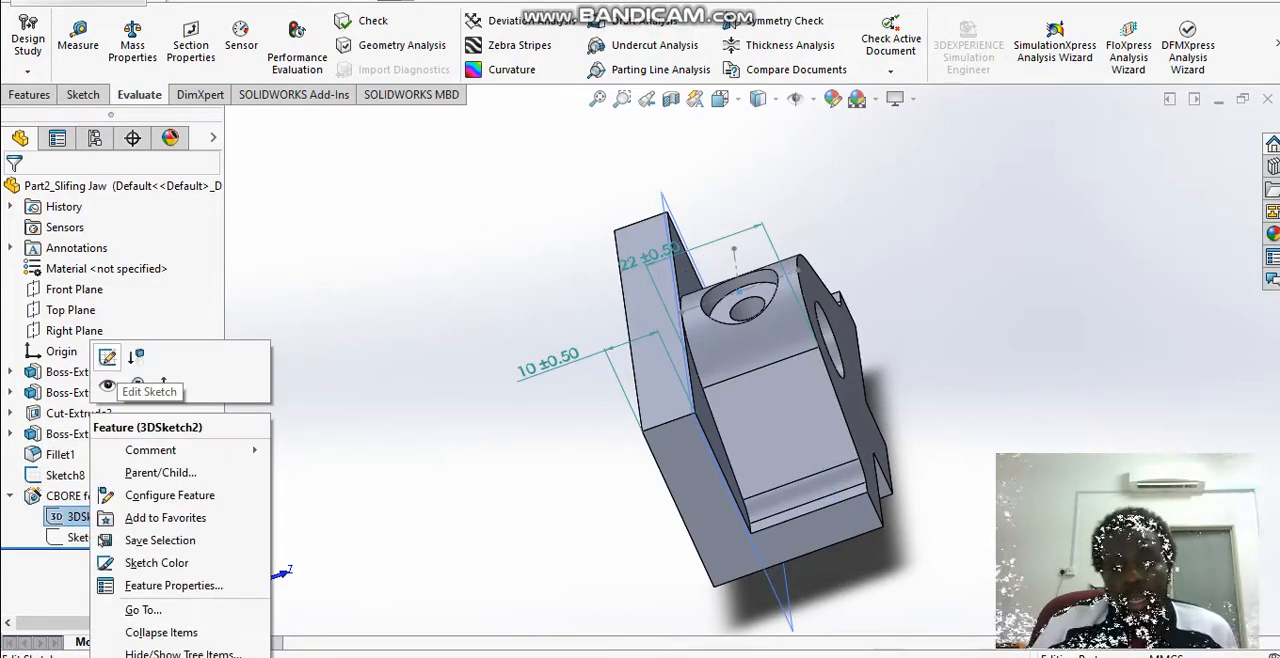
left_click(107, 357)
Step: Inspect the hole's position point in 3DSketch2 from the front of the jaw and exit the sketch
key("space")
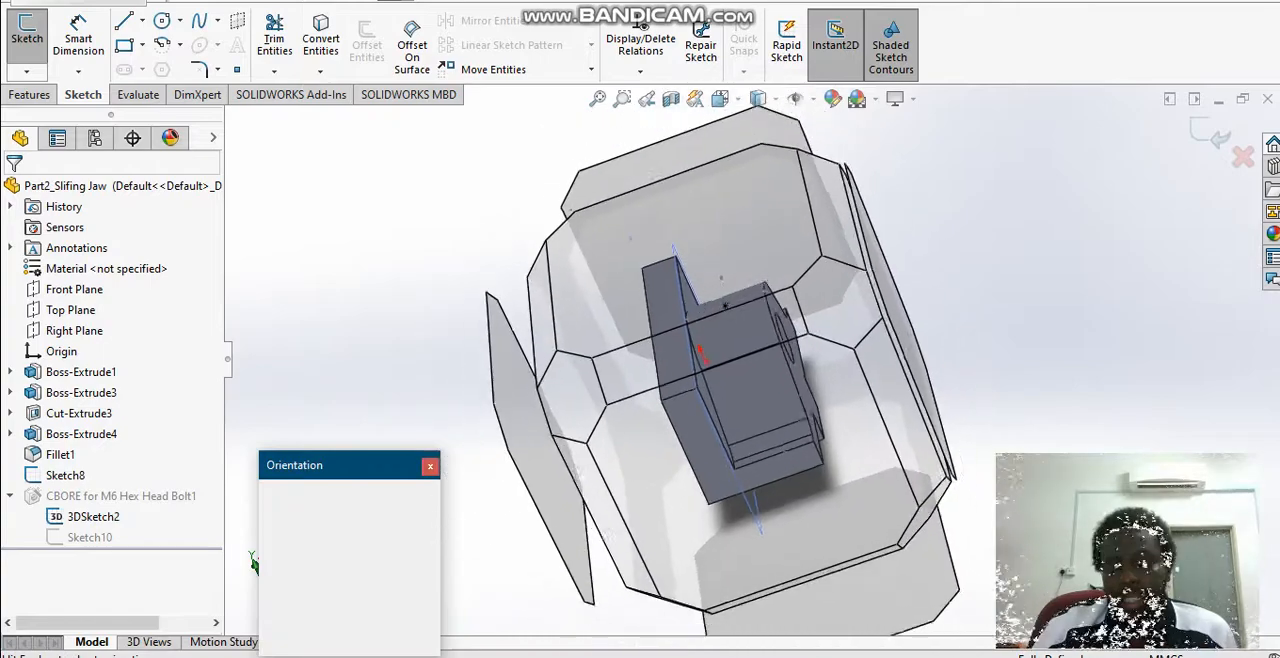
left_click(394, 494)
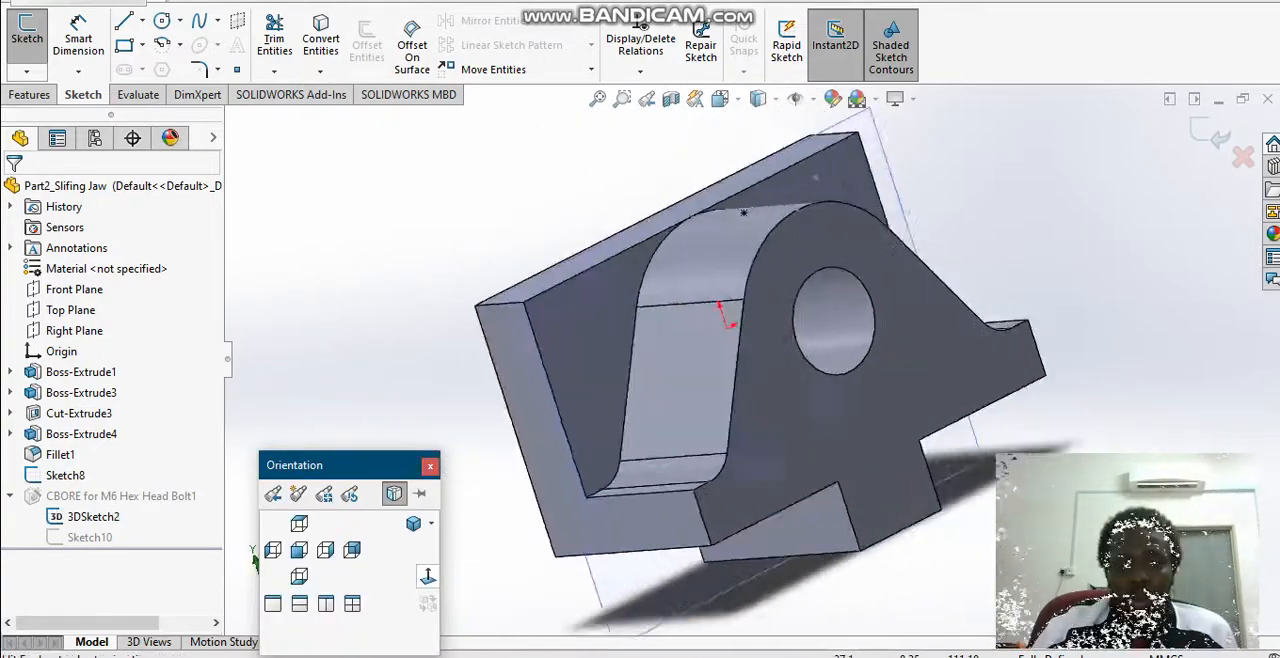
middle_click_drag(753, 320, 748, 362)
scroll(753, 359, "up", 5)
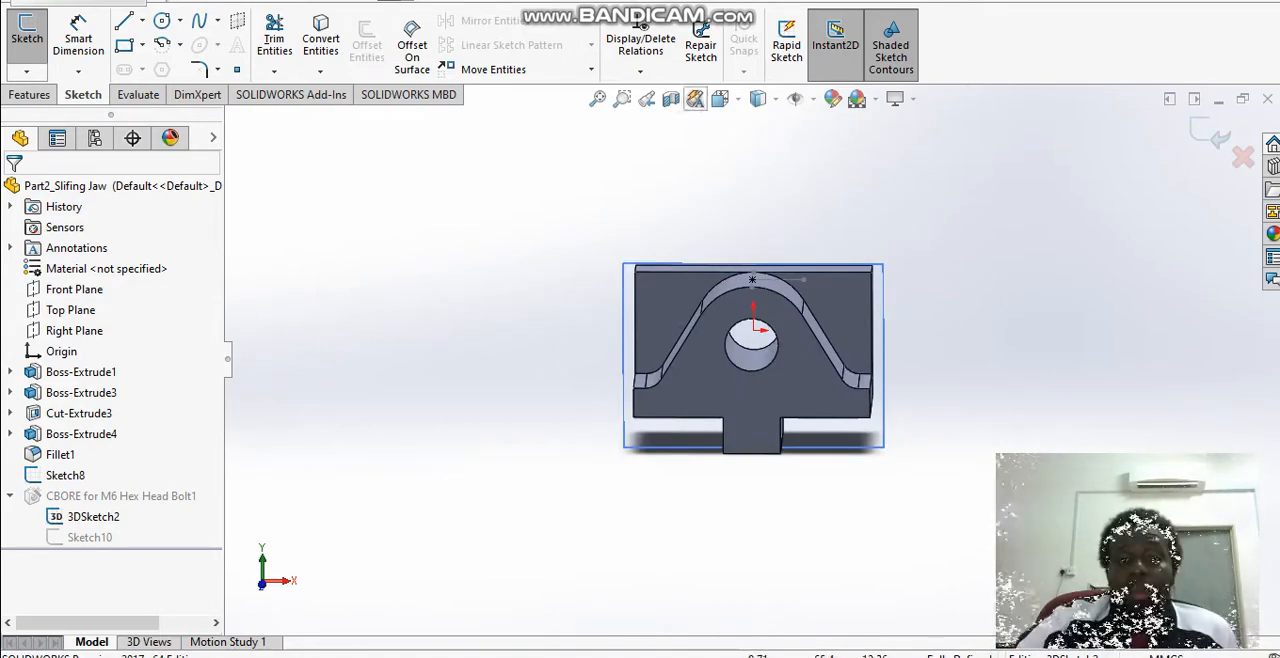
left_click(1211, 133)
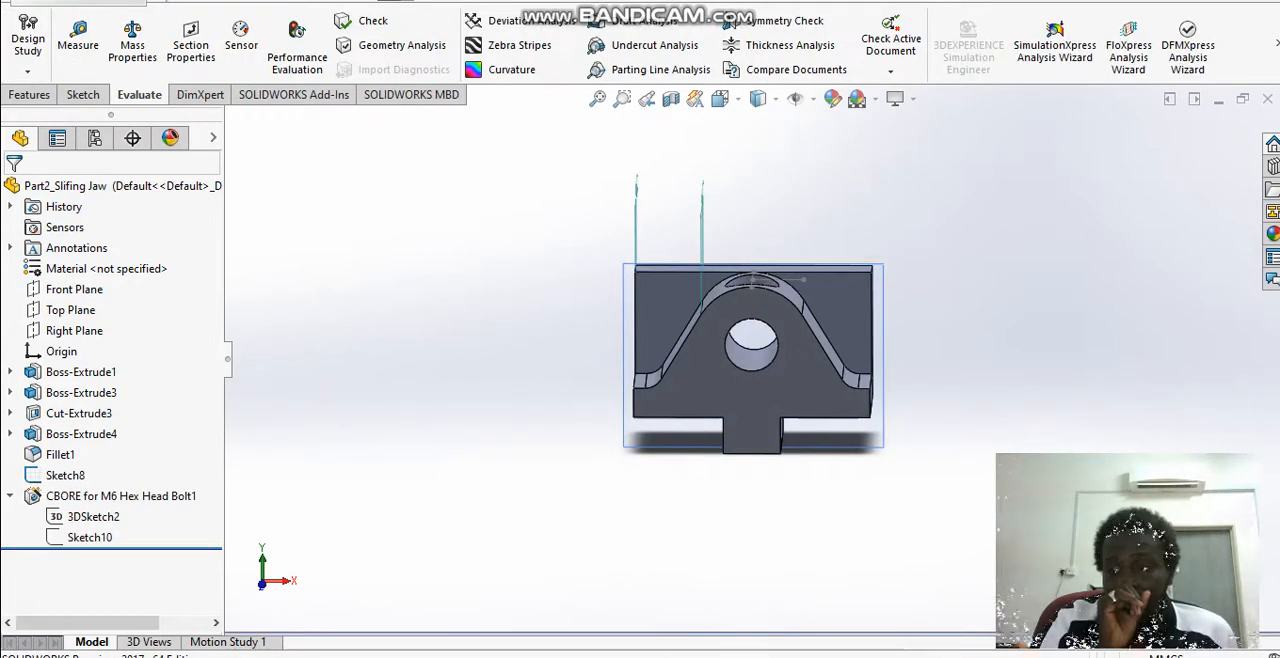
Step: Examine the counterbored bolt hole and its centre lines on the jaw's rounded upper surface from above
middle_click_drag(757, 190, 735, 297)
scroll(735, 297, "down", 4)
scroll(733, 358, "down", 3)
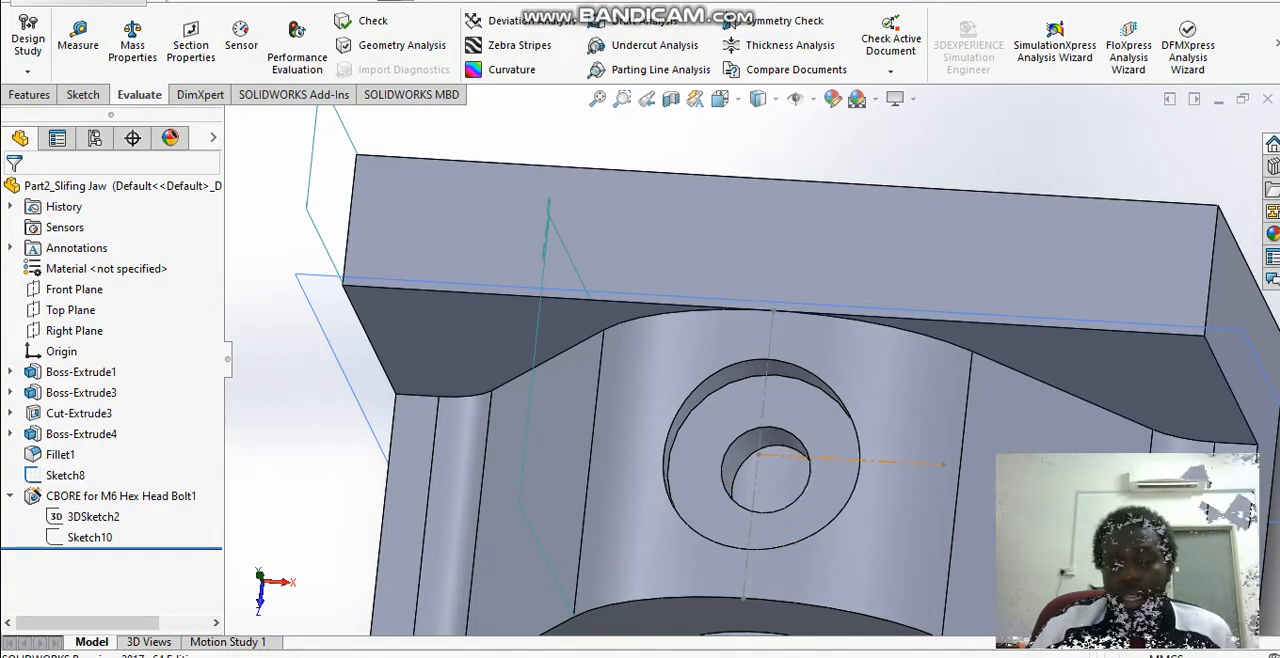
scroll(755, 362, "up", 1)
scroll(756, 358, "up", 1)
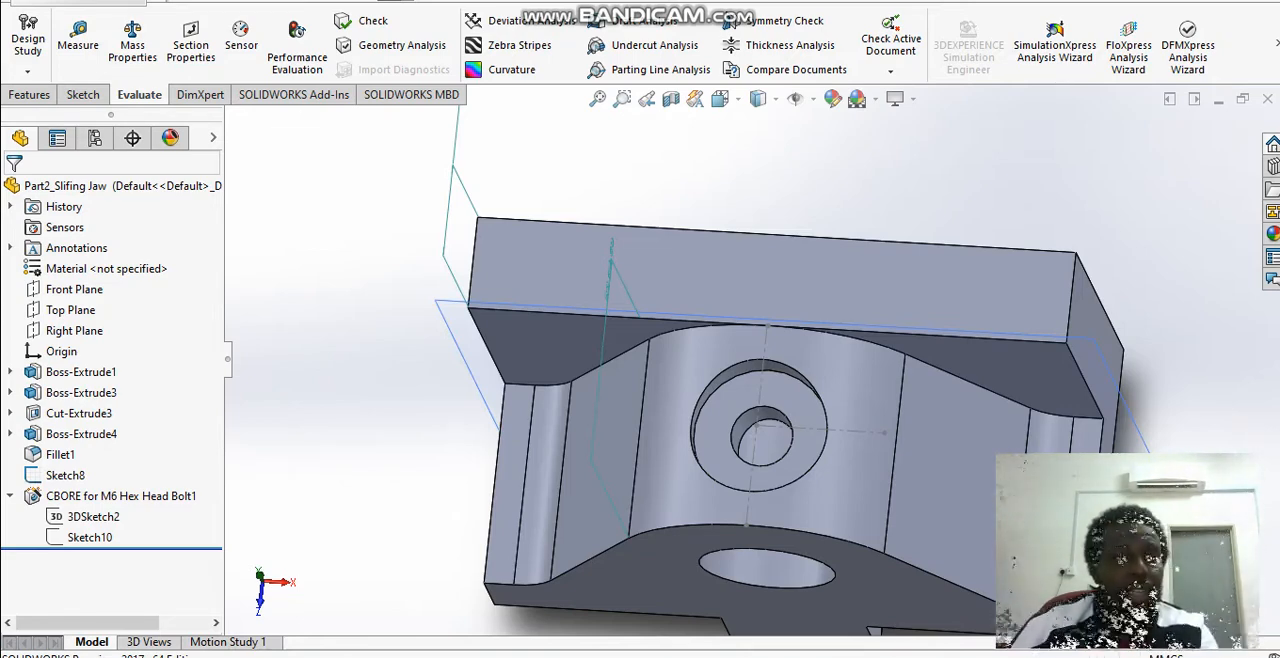
Step: Show the available Hole Wizard commands and close the list without starting one
left_click(83, 94)
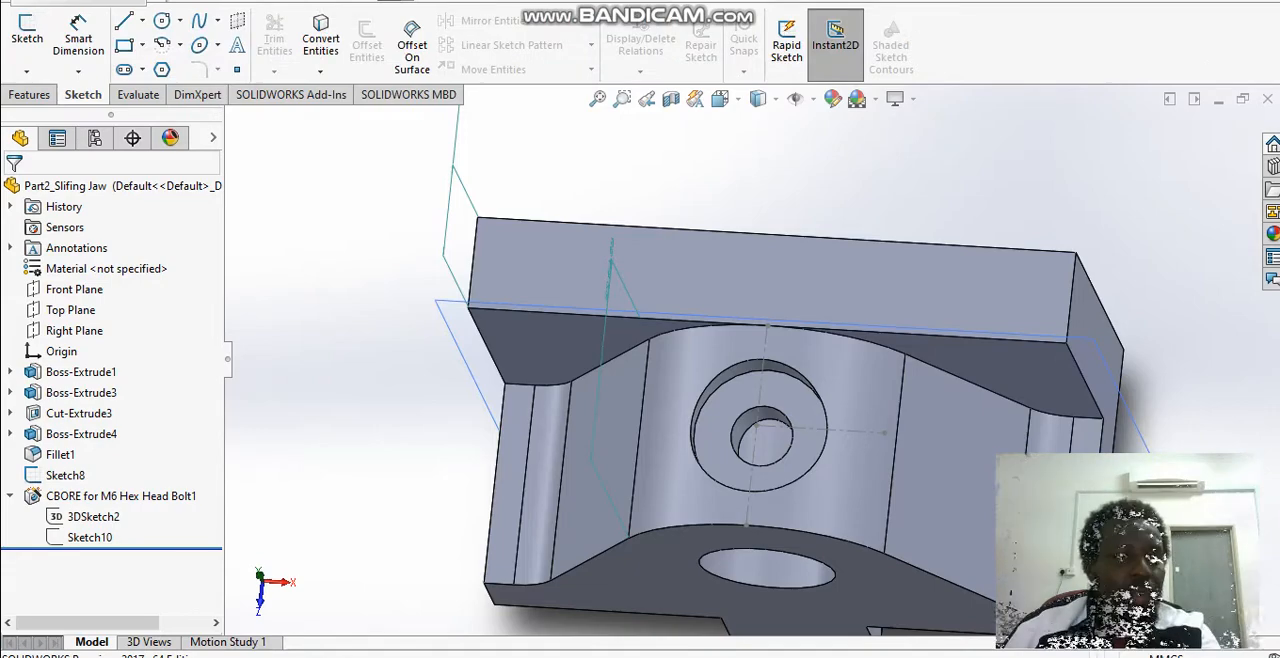
left_click(29, 94)
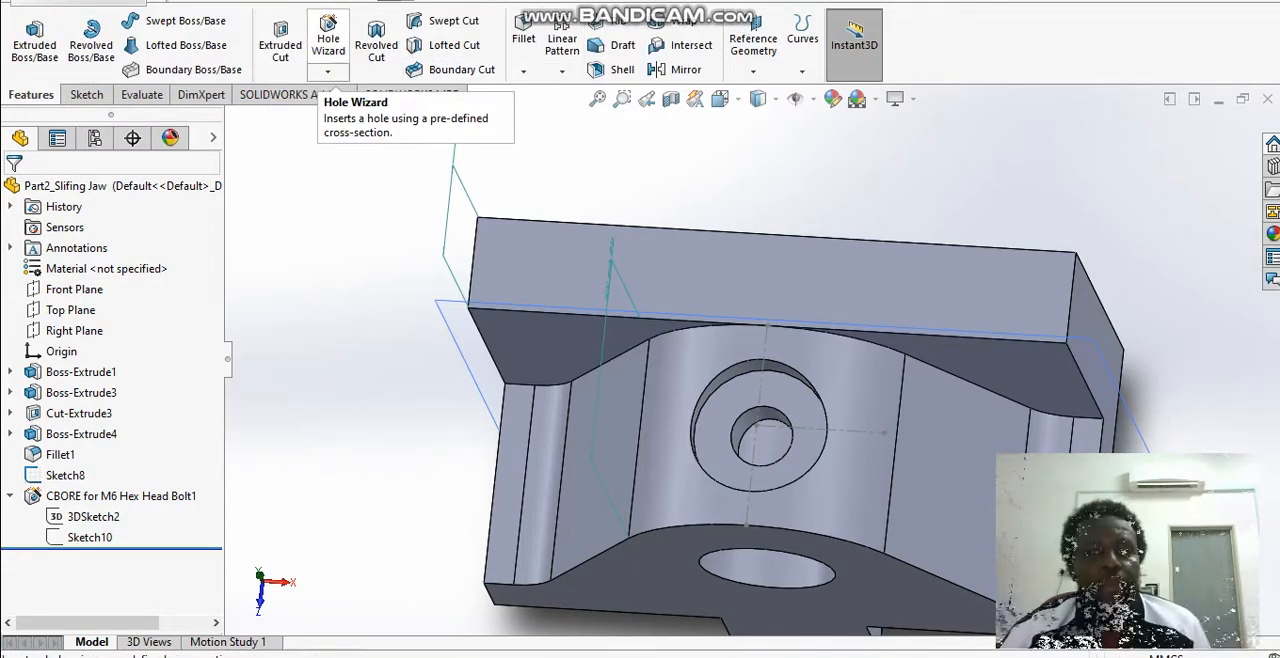
left_click(327, 71)
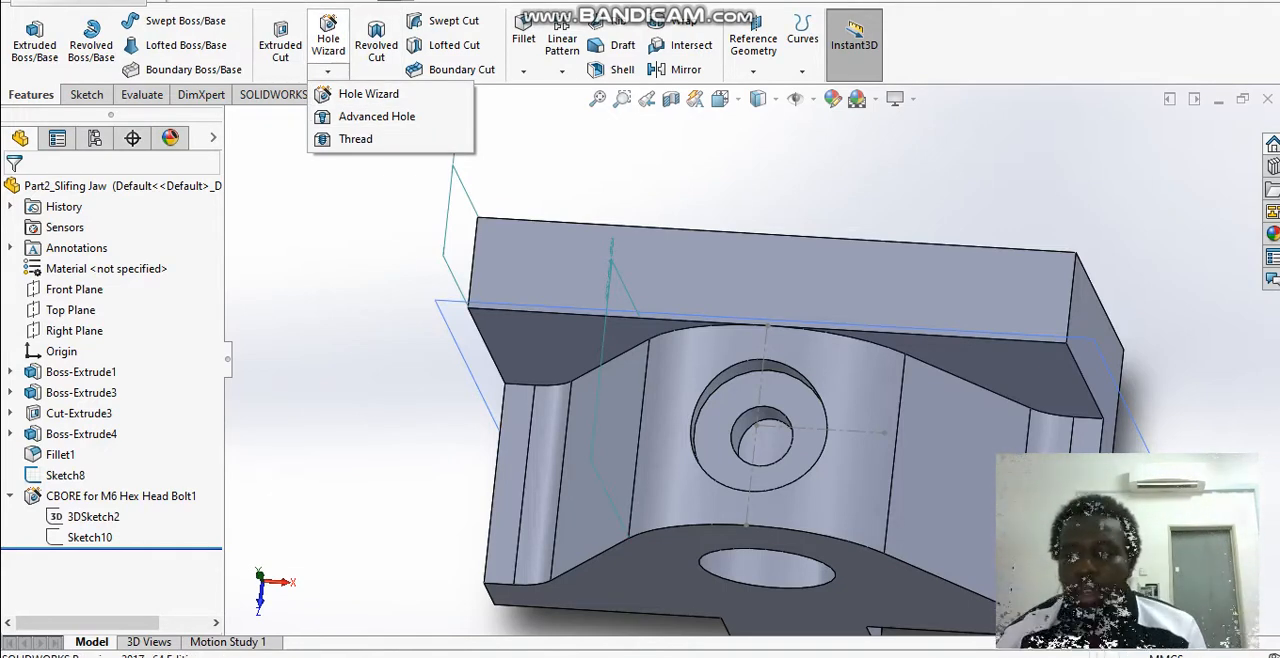
key("Escape")
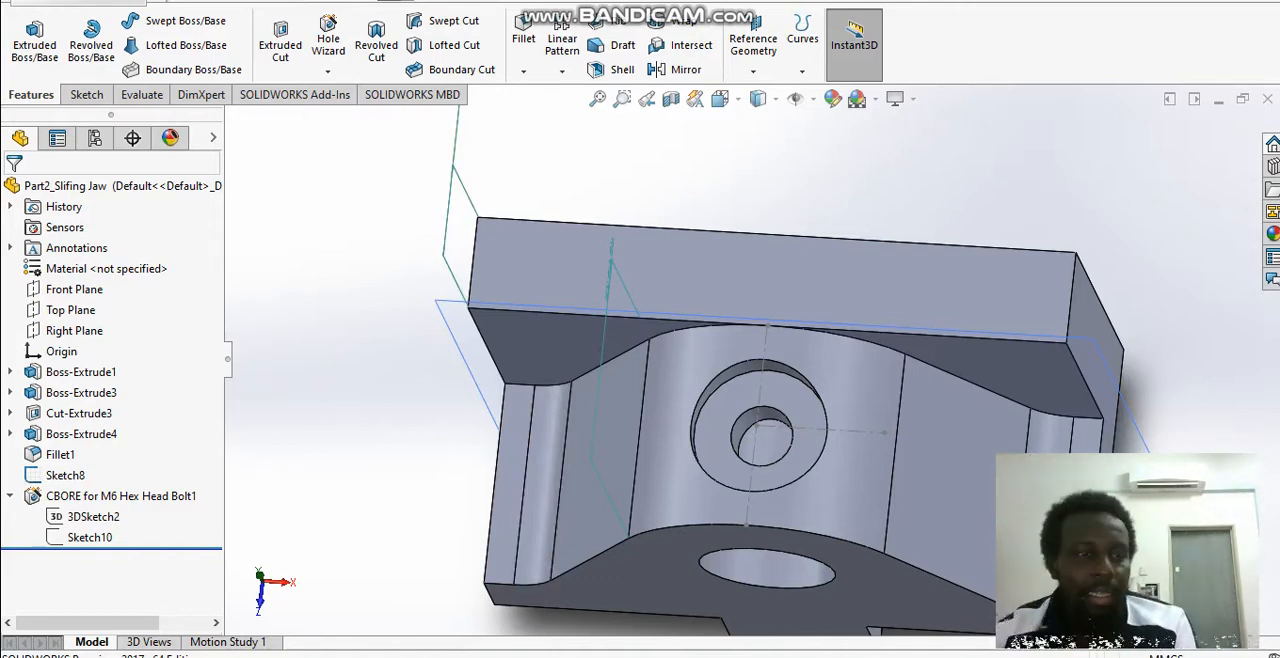
Step: Select the counterbore's inner face, examine the hole's diameter, depth and angle dimensions from the side, and clear the selection
key("space")
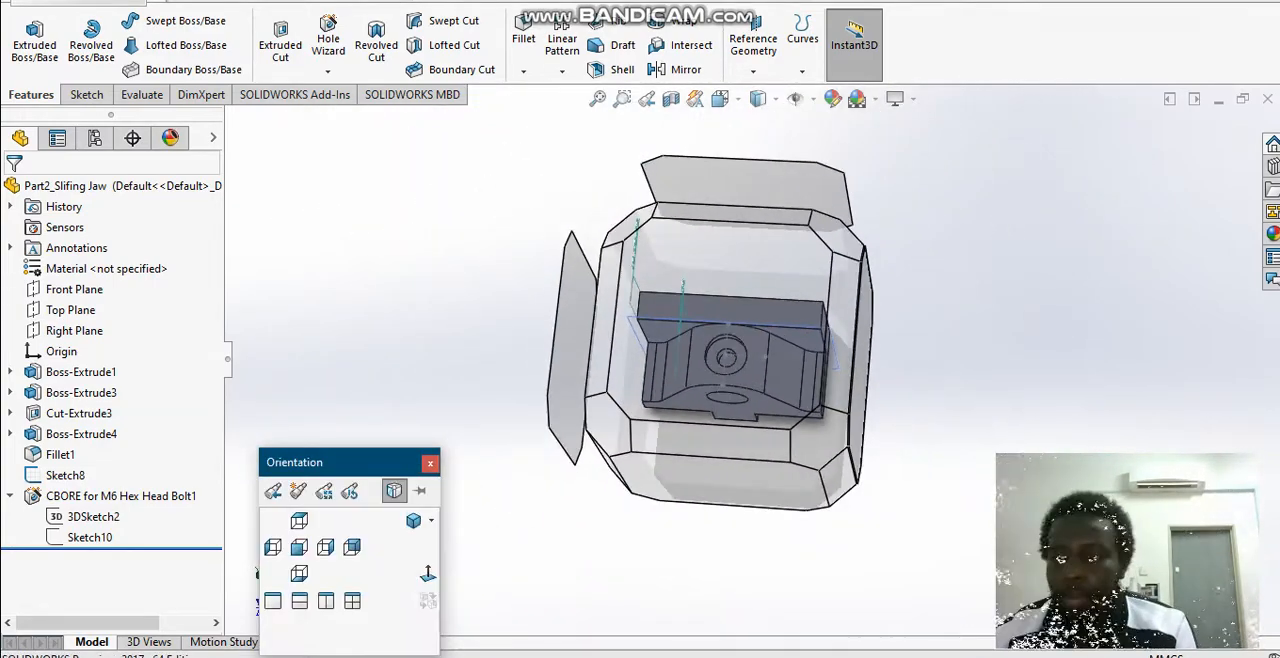
left_click(745, 320)
middle_click_drag(860, 410, 838, 308)
middle_click_drag(725, 314, 825, 285)
left_click(825, 285)
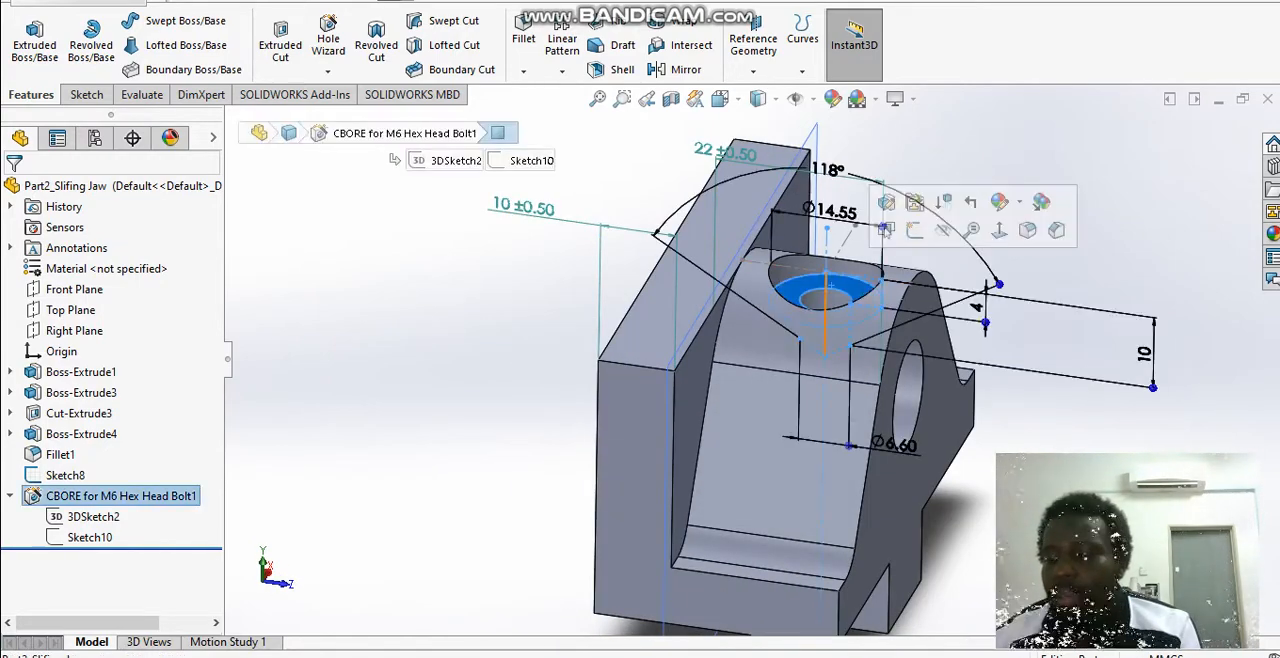
middle_click_drag(645, 440, 628, 395)
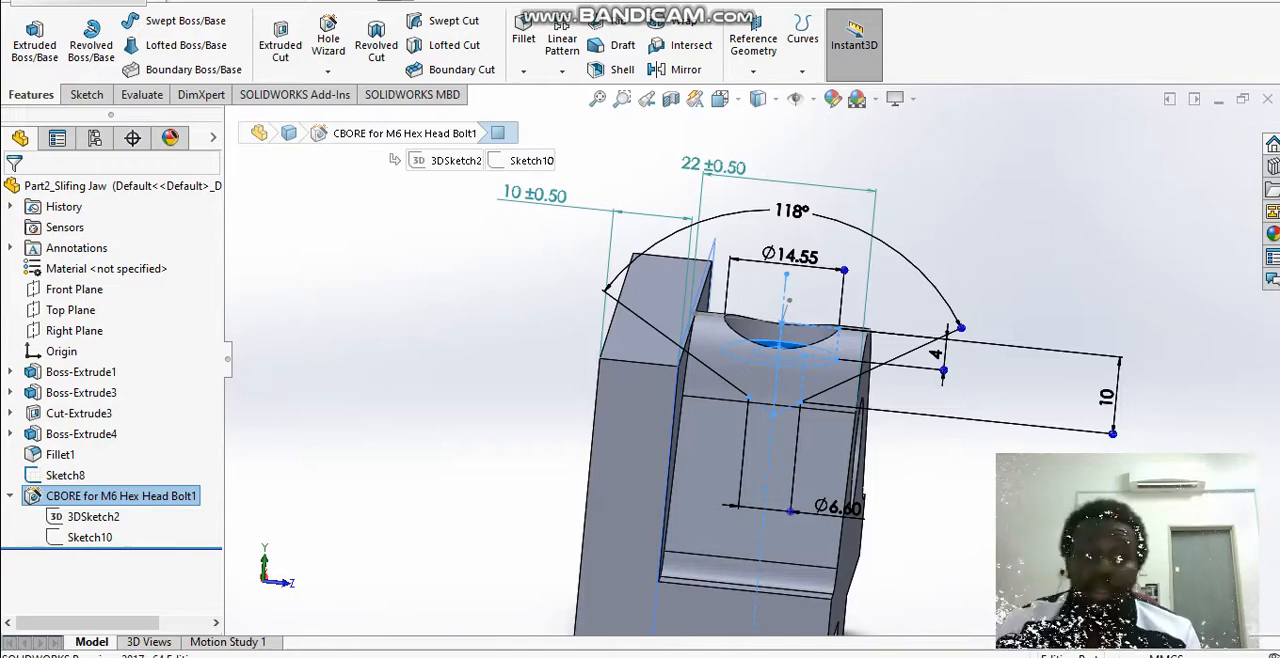
key("Escape")
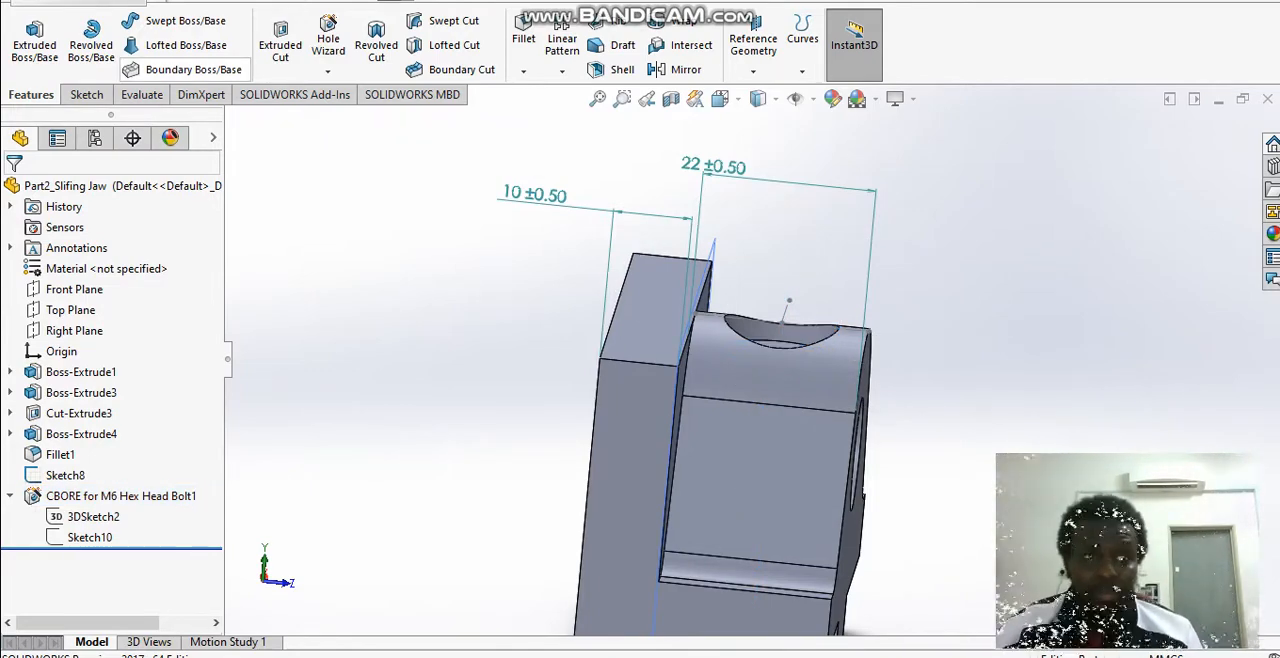
Step: Evaluate the part's mass properties and review its mass, volume, surface area and centre of mass
left_click(141, 94)
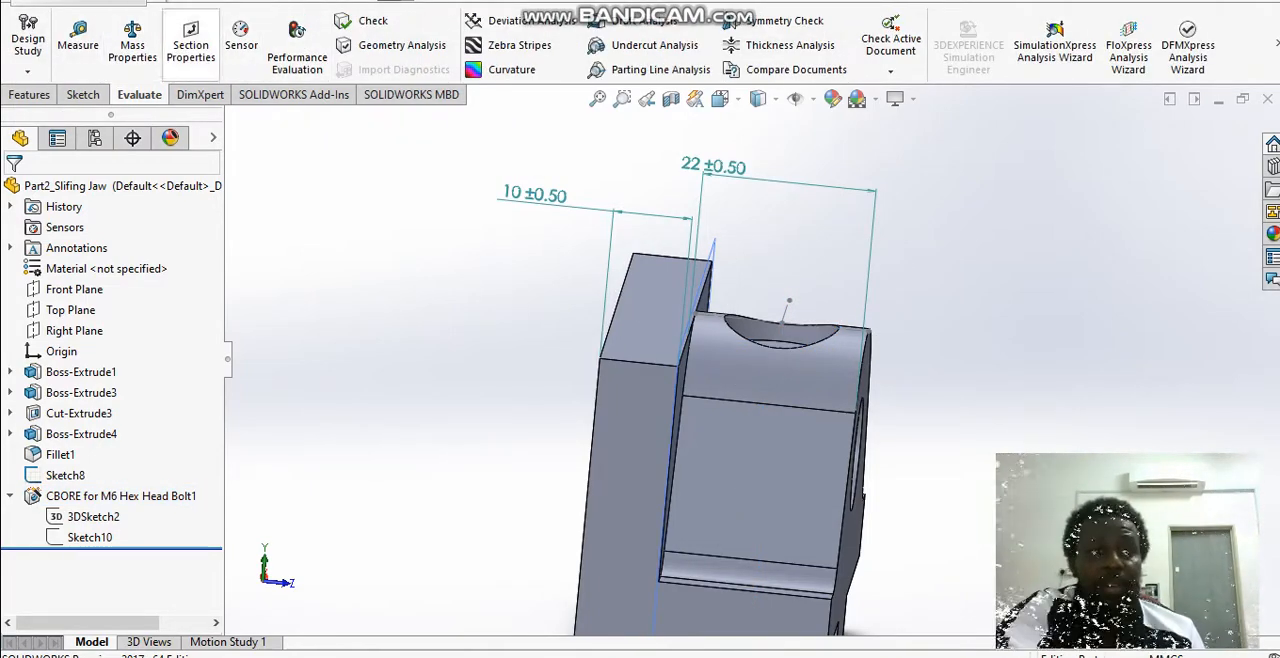
left_click(132, 40)
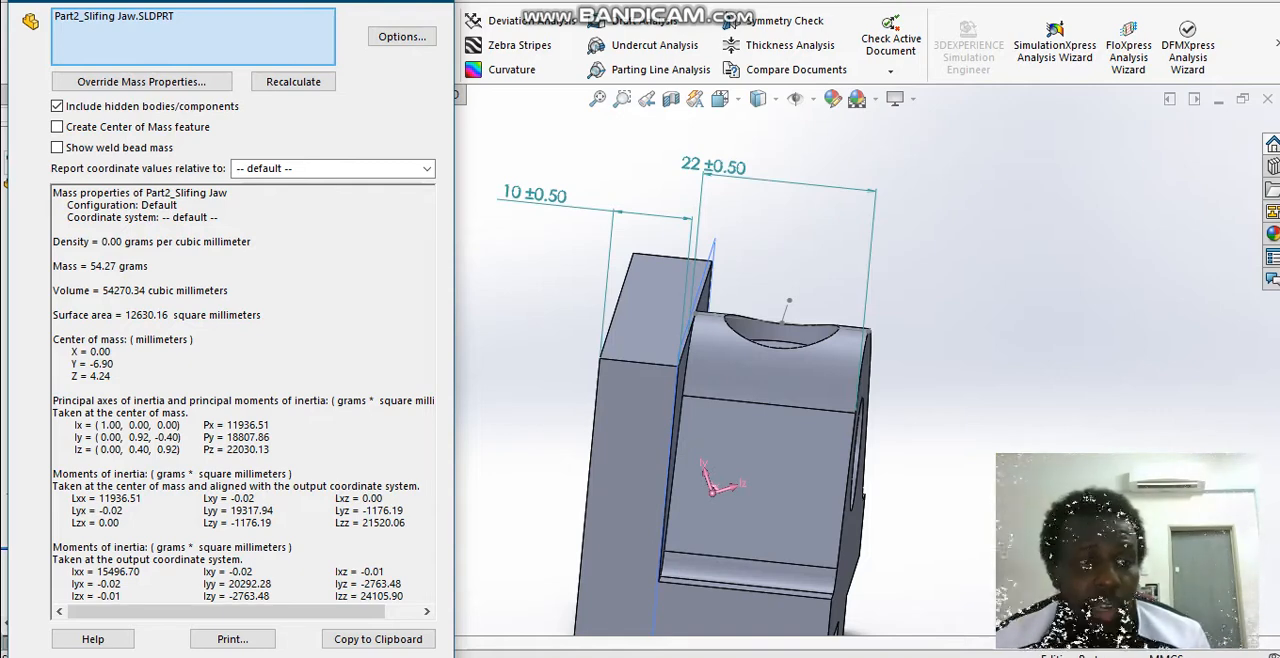
mouse_move(112, 352)
left_mouse_down()
mouse_move(90, 352)
mouse_move(93, 364)
left_mouse_up()
Step: Switch to the Part2_Slifing Jaw - Sheet1 drawing and examine the jaw's isometric view on the sheet
left_click(106, 376)
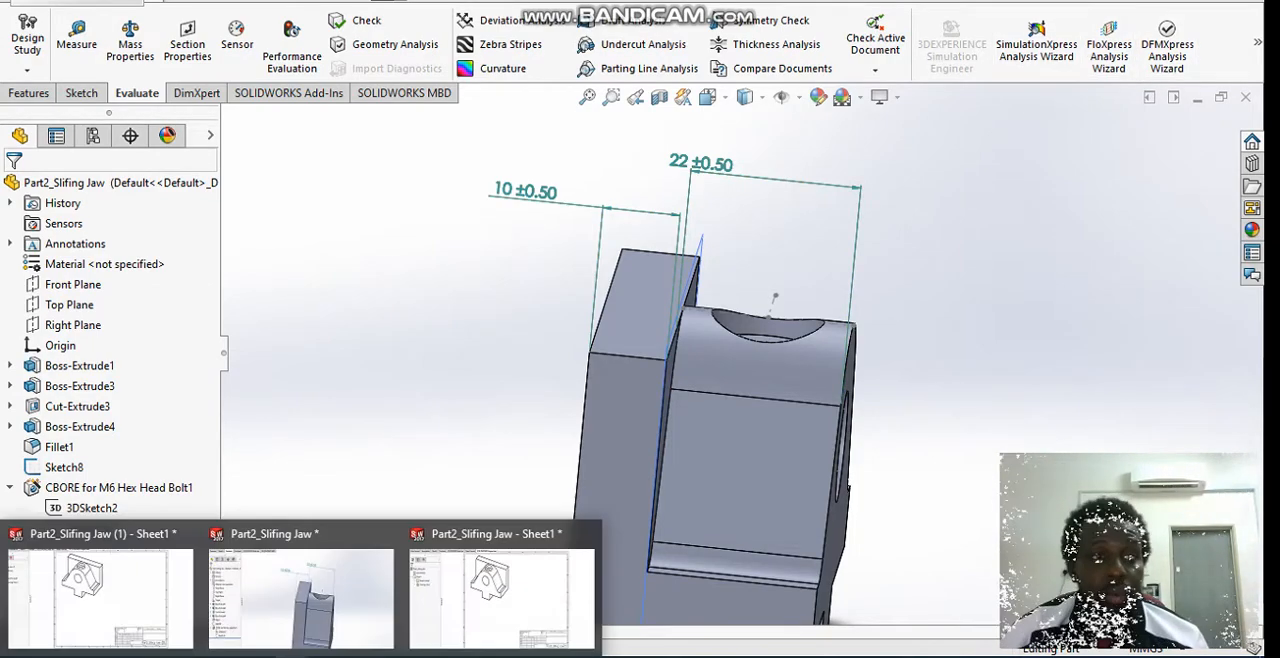
left_click(500, 590)
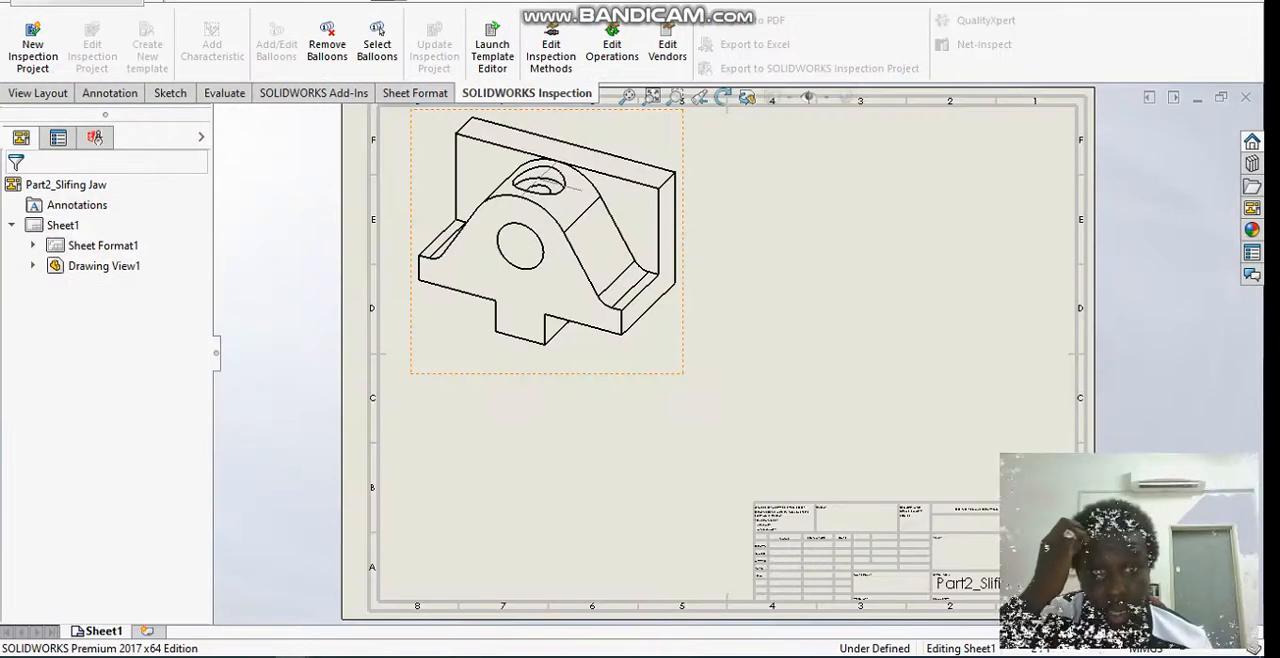
scroll(630, 352, "up", 1)
scroll(748, 336, "up", 1)
scroll(750, 345, "down", 1)
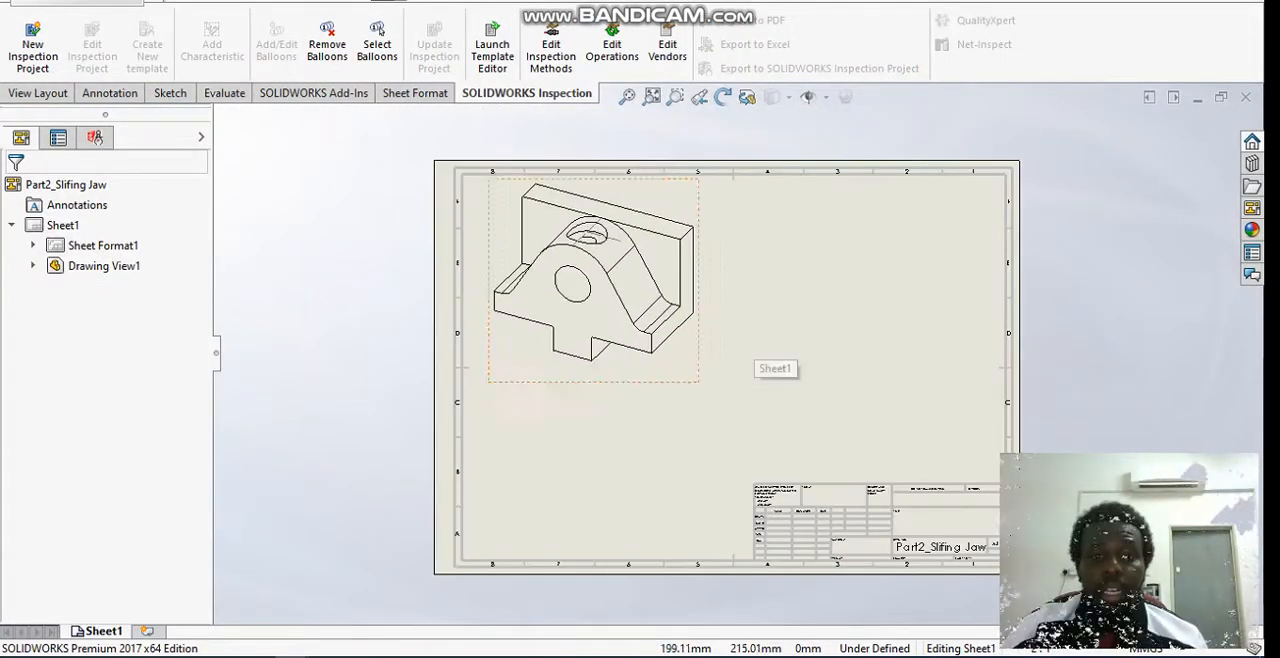
scroll(858, 345, "down", 1)
scroll(860, 402, "down", 1)
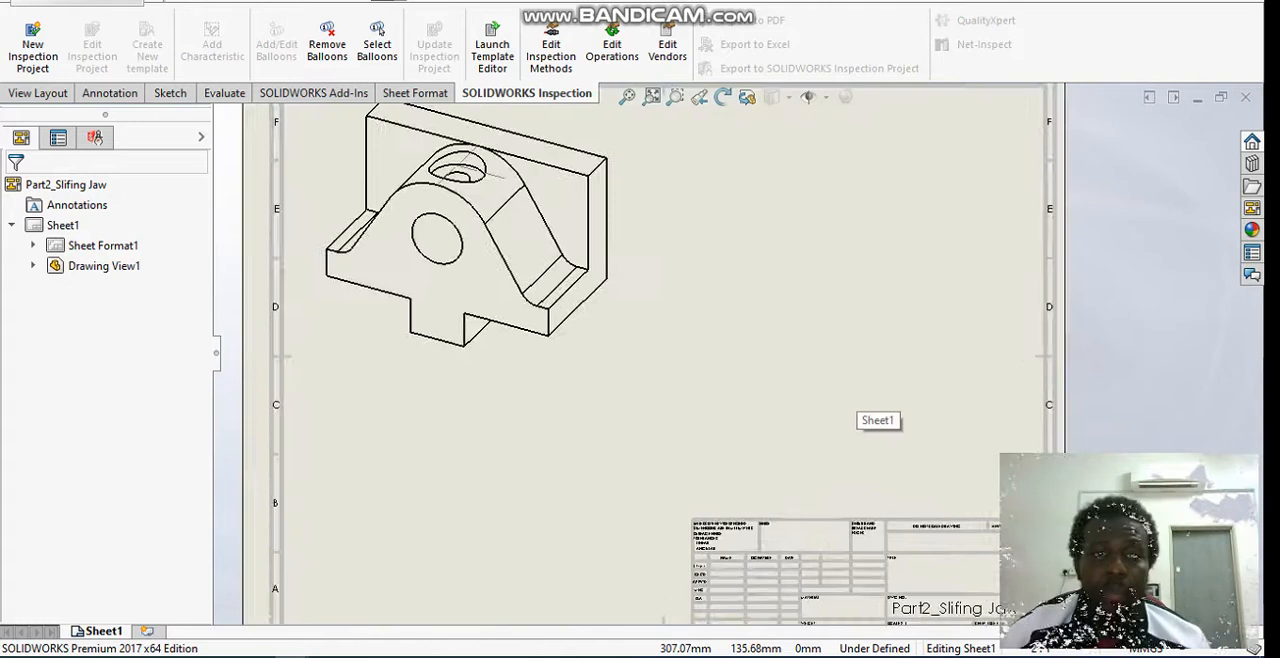
Step: Examine the title block of the drawing sheet, including its tolerance, name, signature, date and material fields
scroll(860, 402, "down", 1)
scroll(845, 492, "up", 1)
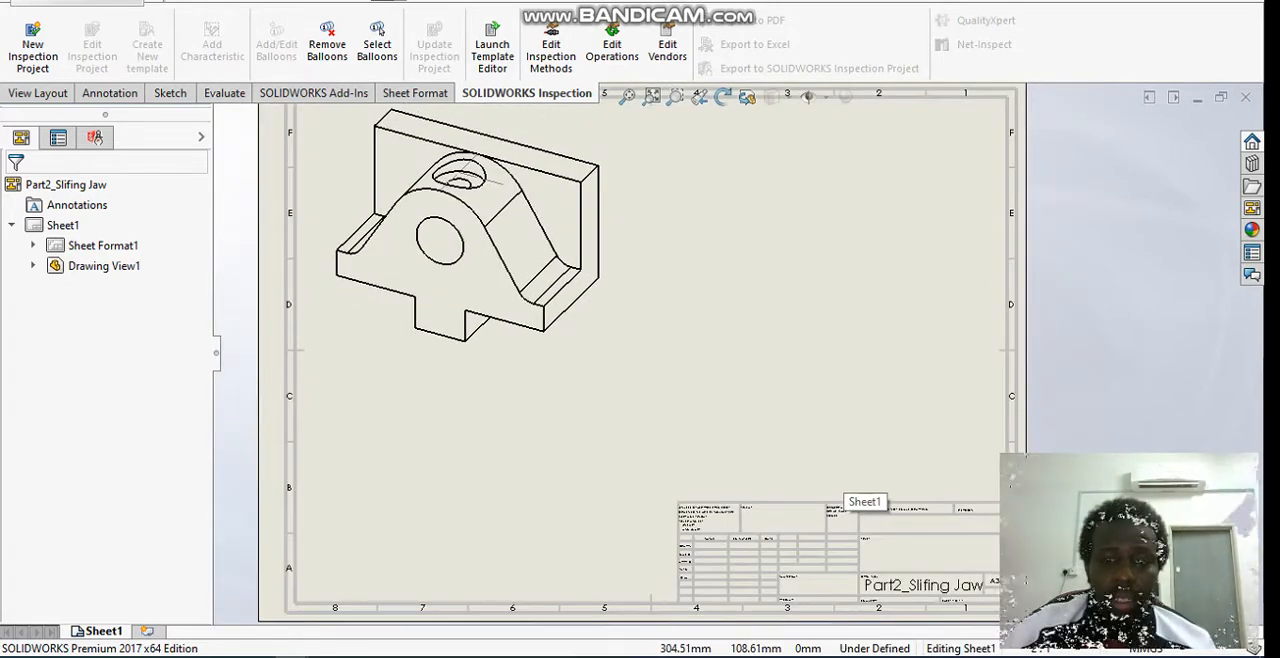
scroll(845, 492, "down", 2)
scroll(845, 492, "up", 2)
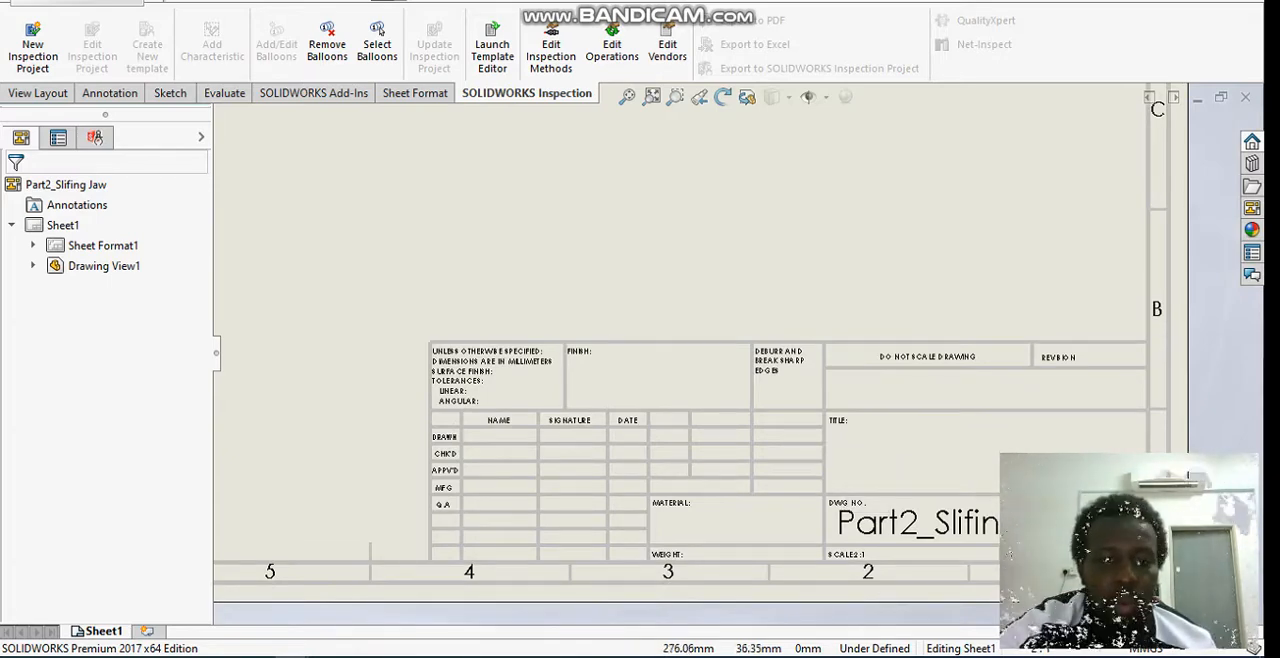
scroll(462, 473, "down", 2)
scroll(735, 353, "up", 1)
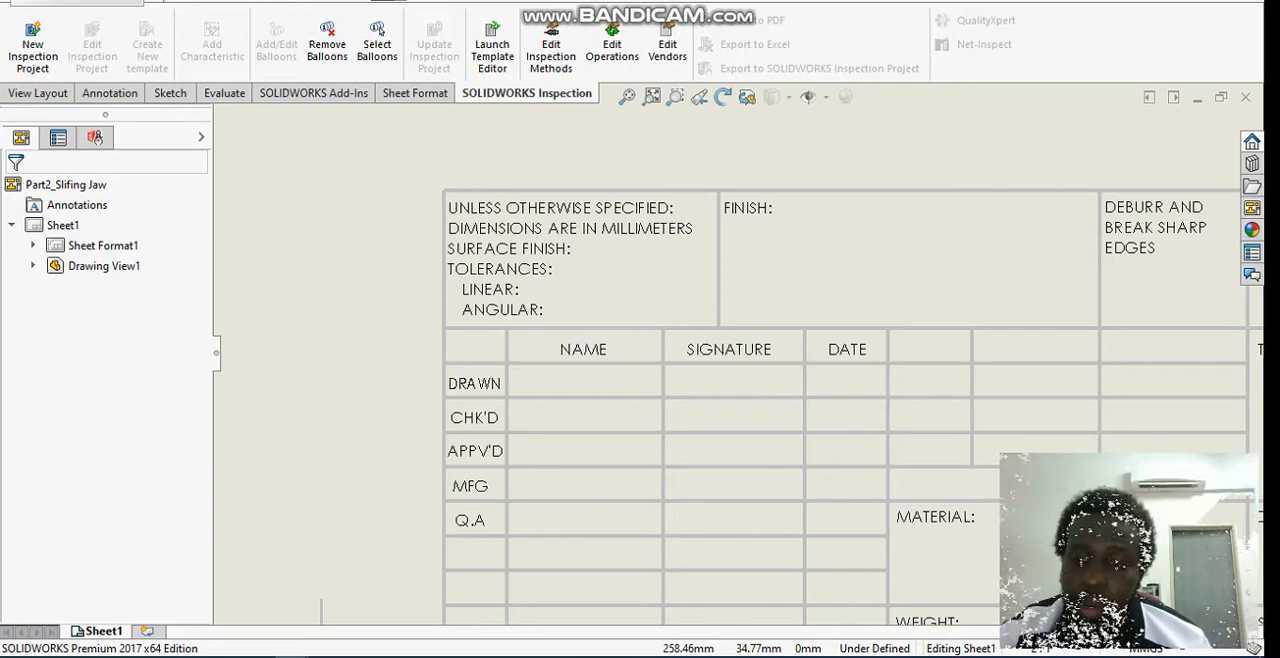
scroll(730, 349, "up", 2)
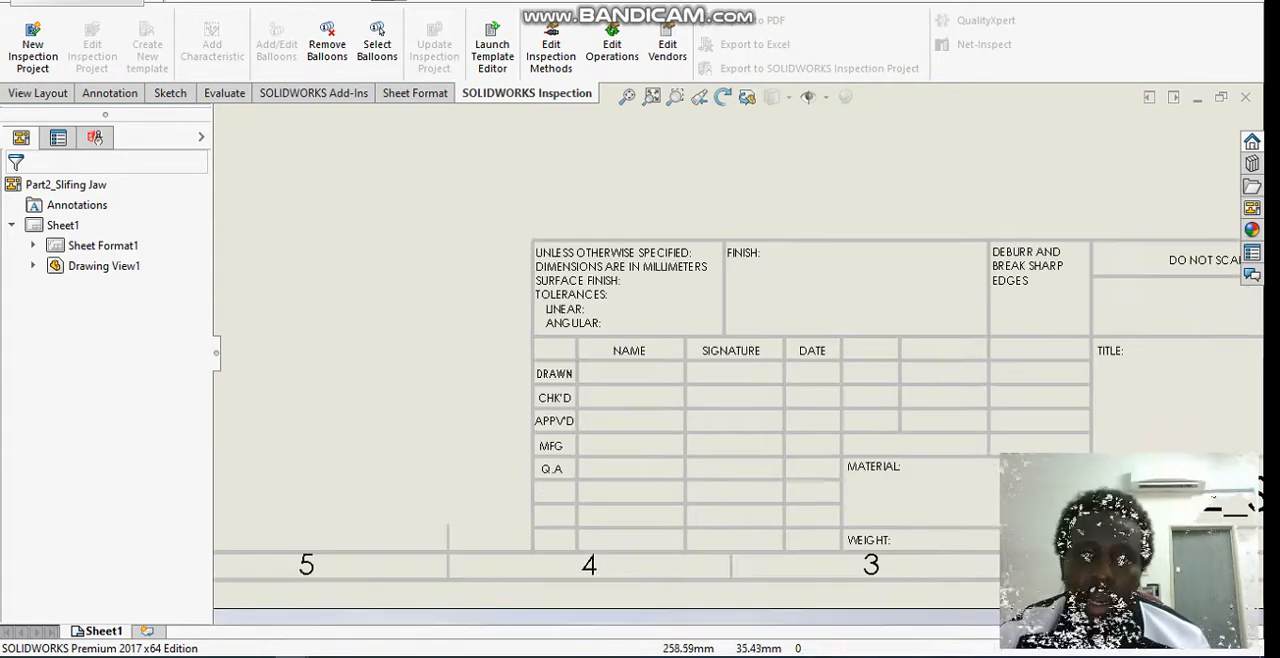
Step: Examine the title block's finish, deburring, approval, material and weight fields up close
scroll(1190, 265, "down", 1)
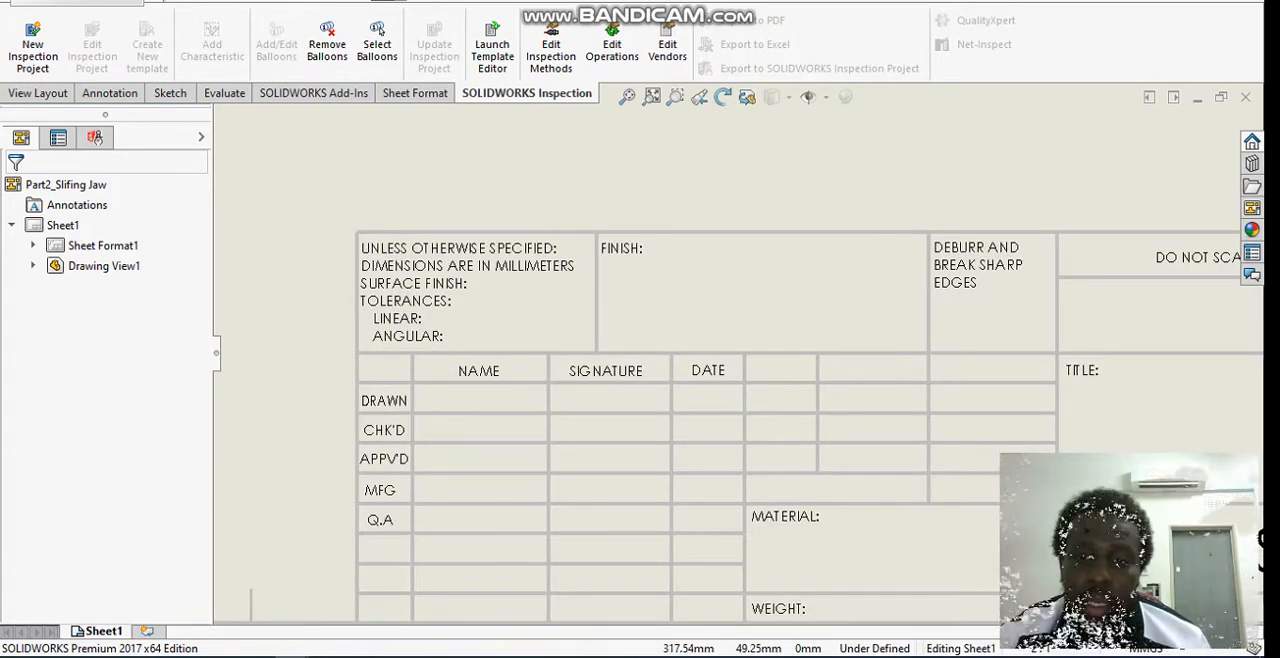
scroll(732, 358, "up", 1)
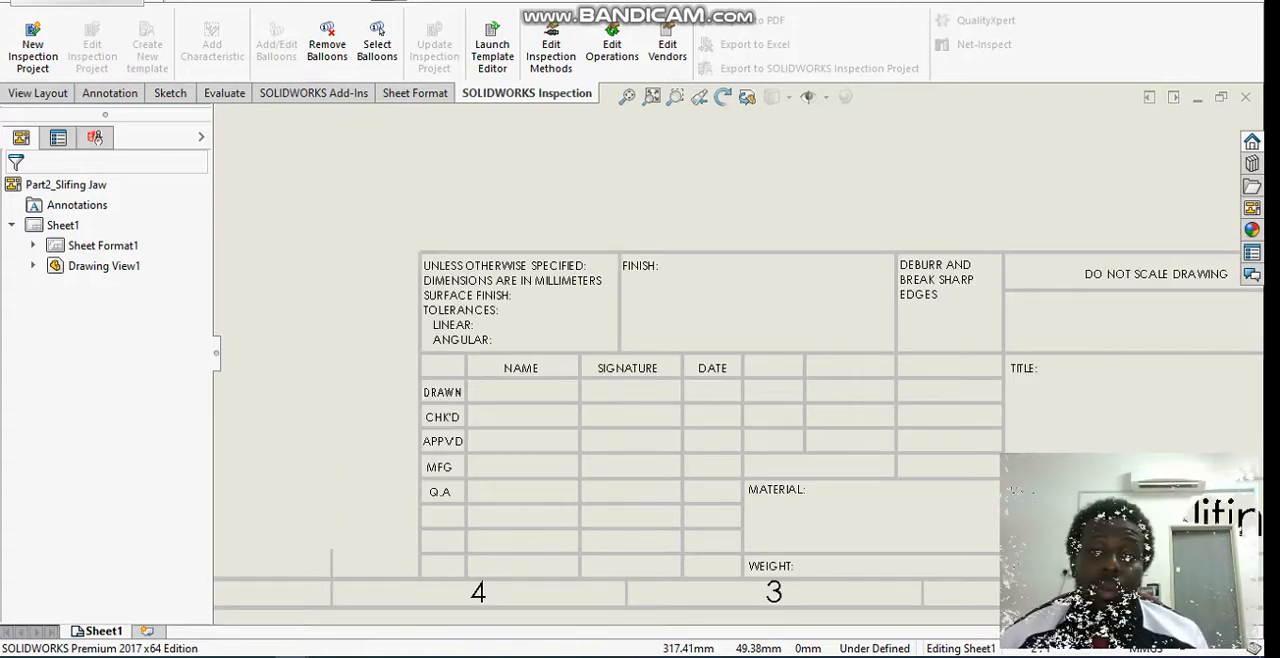
scroll(1005, 345, "up", 1)
scroll(1005, 345, "down", 1)
scroll(930, 432, "down", 1)
scroll(898, 431, "up", 1)
scroll(885, 425, "down", 2)
scroll(885, 425, "up", 2)
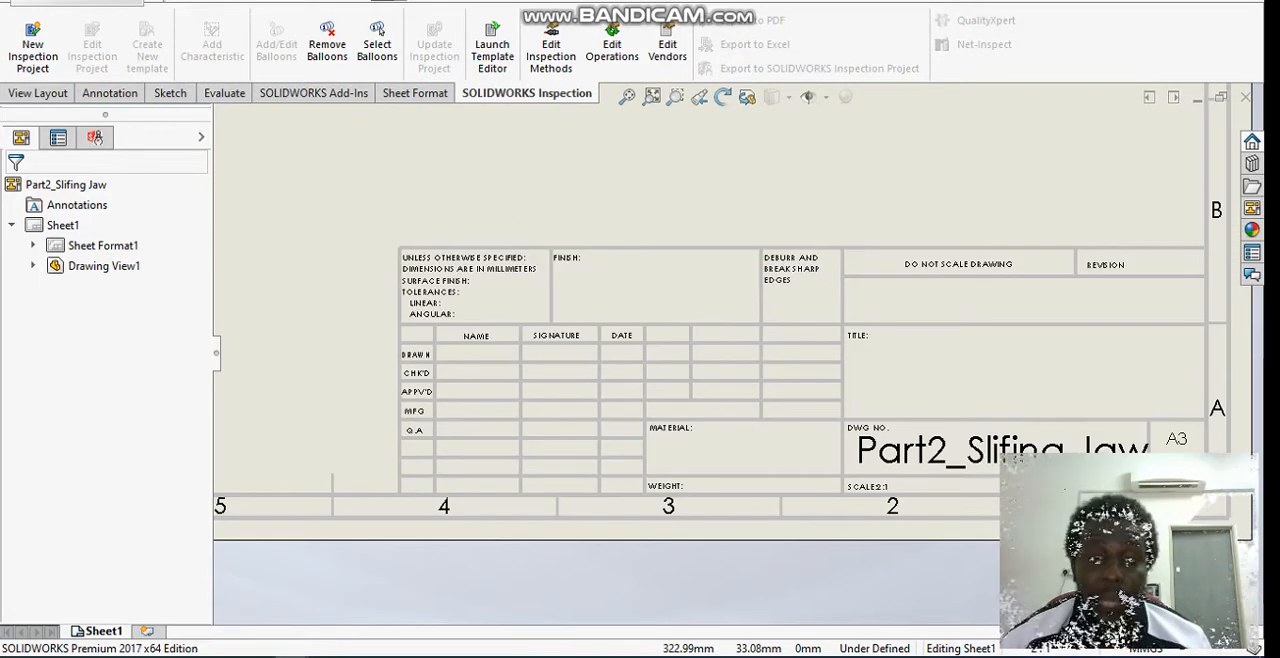
Step: Check the title block's drawing number and sheet size, and view the whole A3 sheet with the jaw's isometric view
scroll(688, 329, "up", 3)
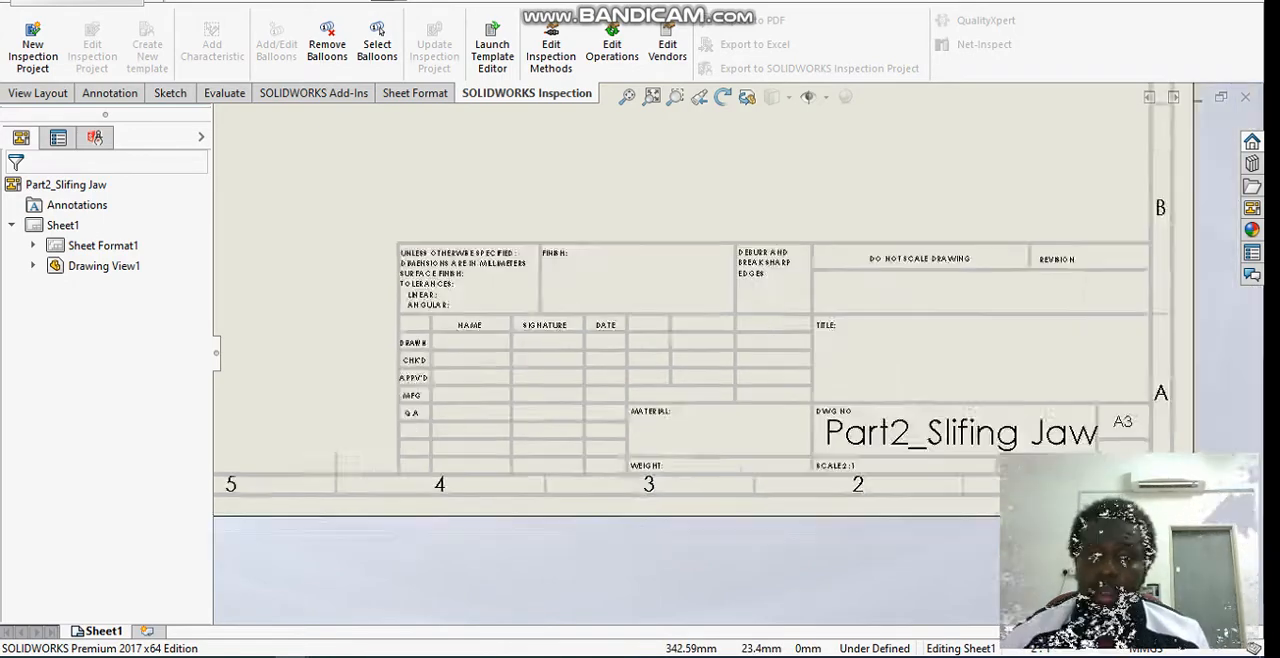
scroll(730, 297, "up", 4)
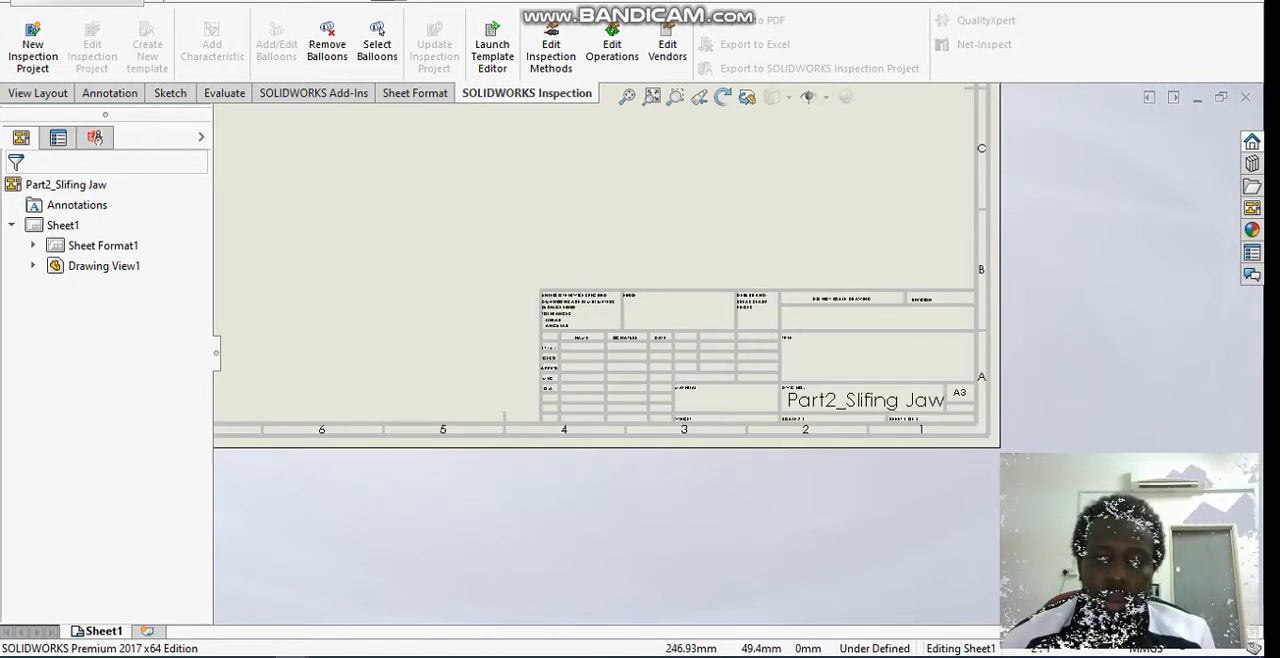
scroll(748, 328, "up", 5)
scroll(771, 303, "down", 4)
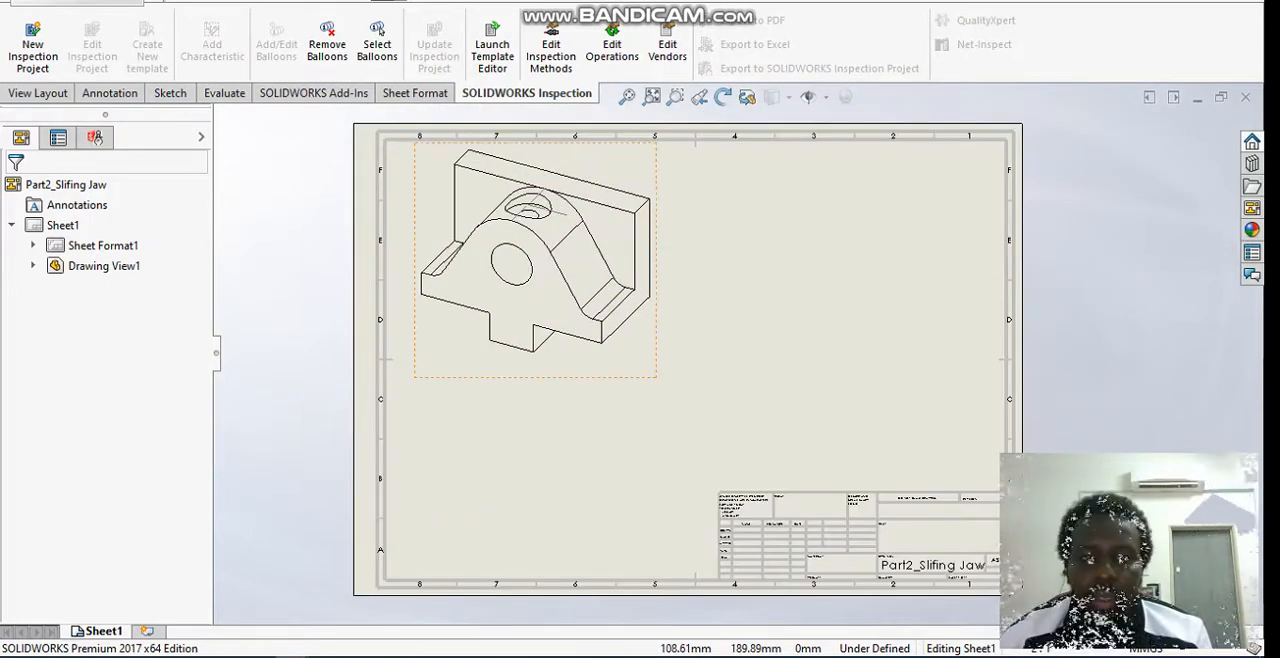